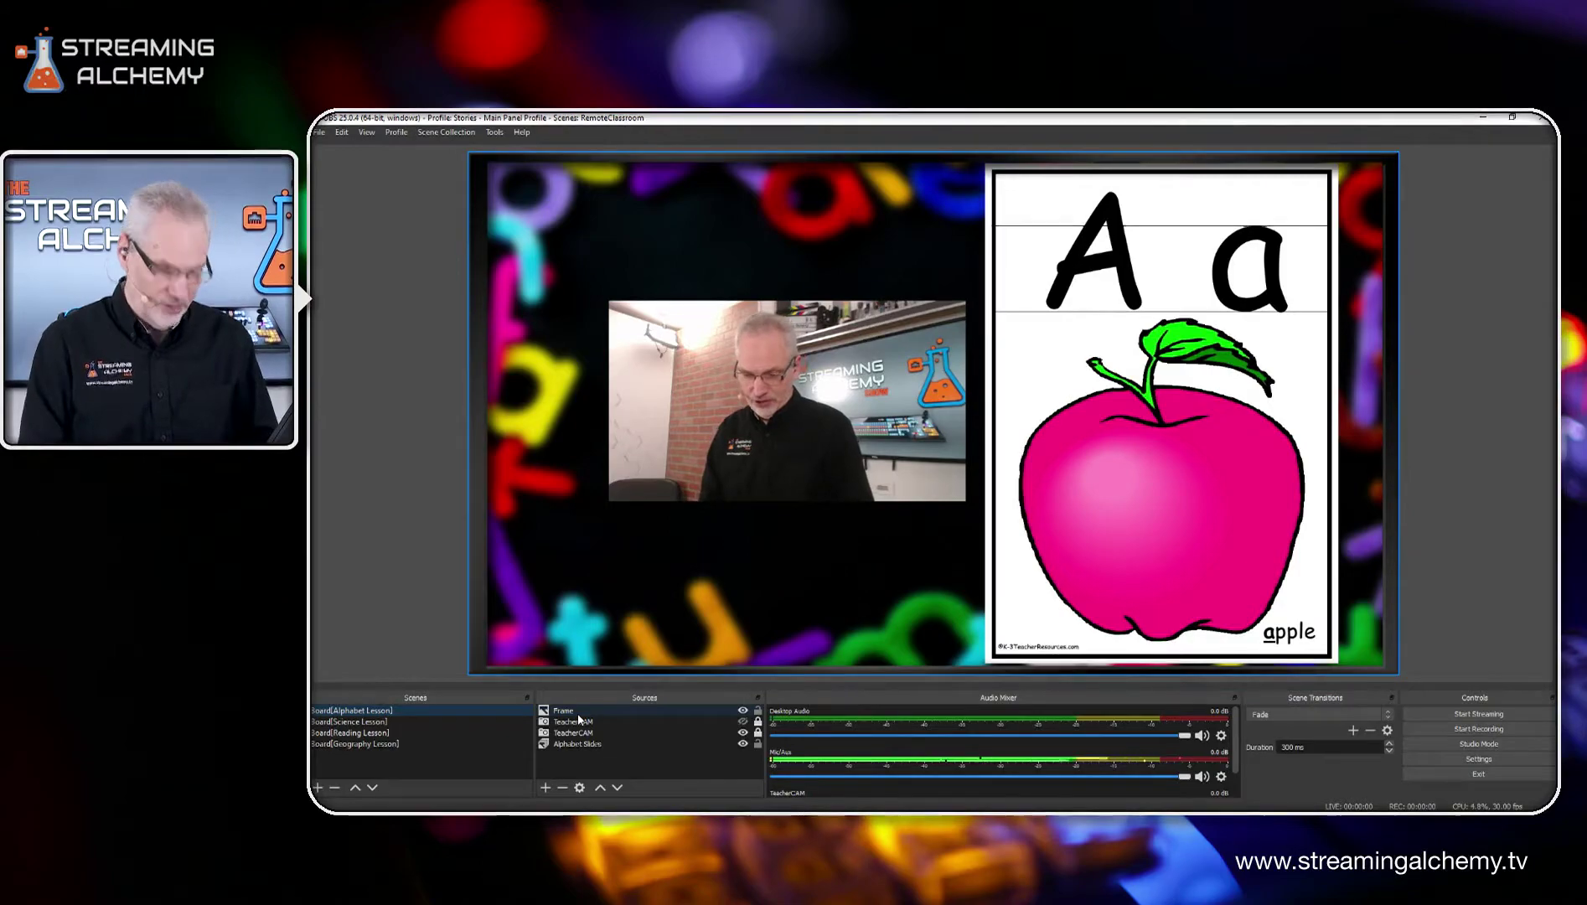
Step: Toggle the Alphabet Lesson scene to the full-frame teacher camera and back to the slide layout
key(F1)
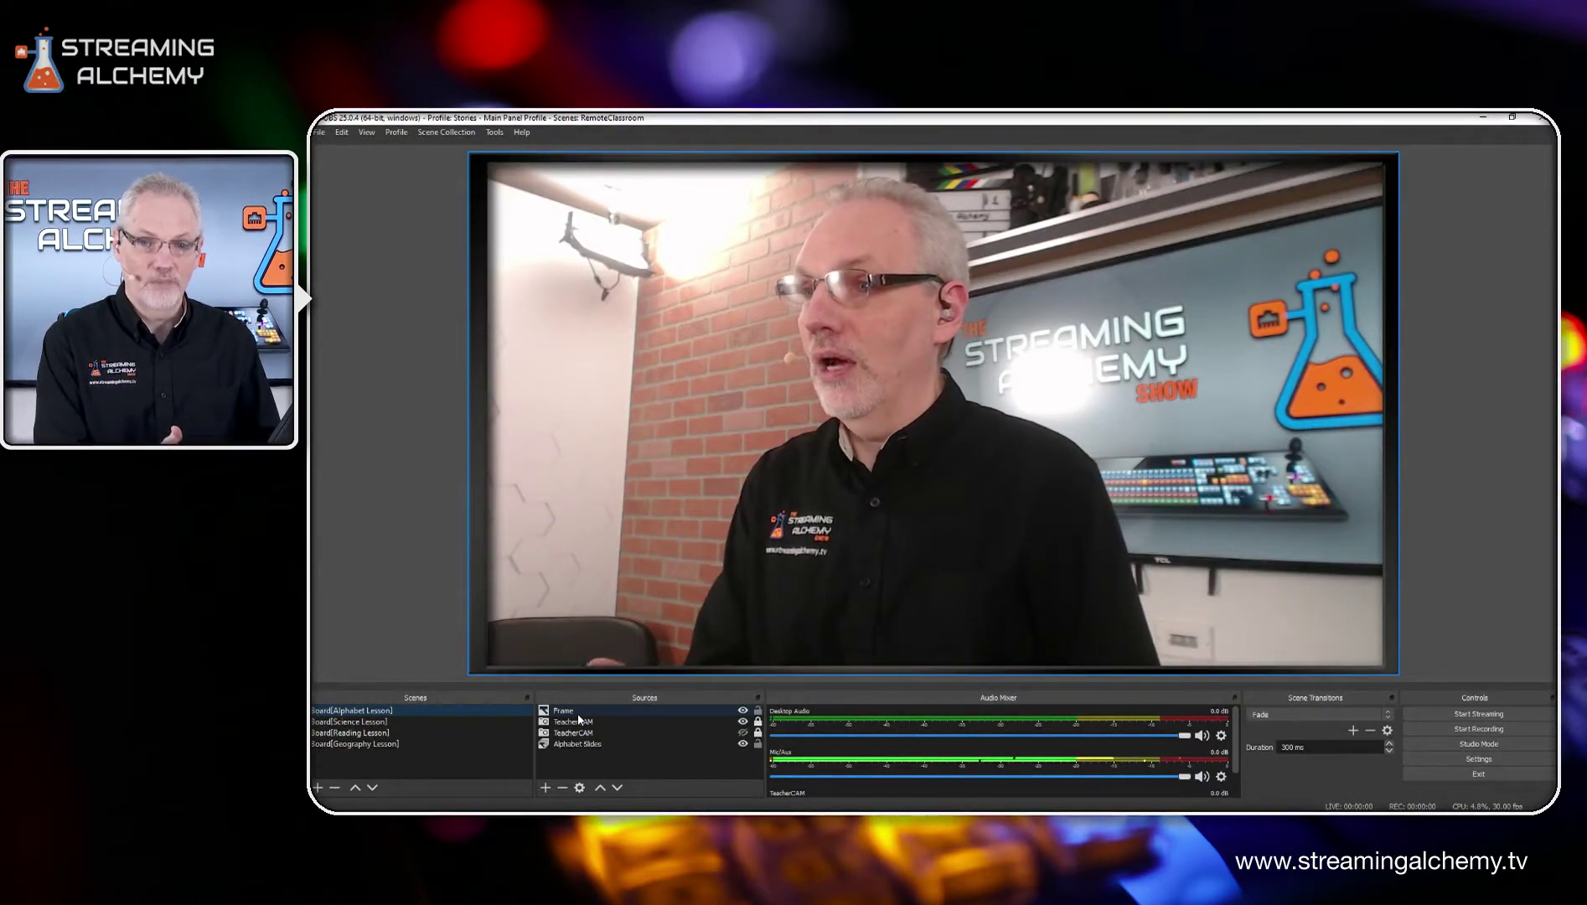
key(F1)
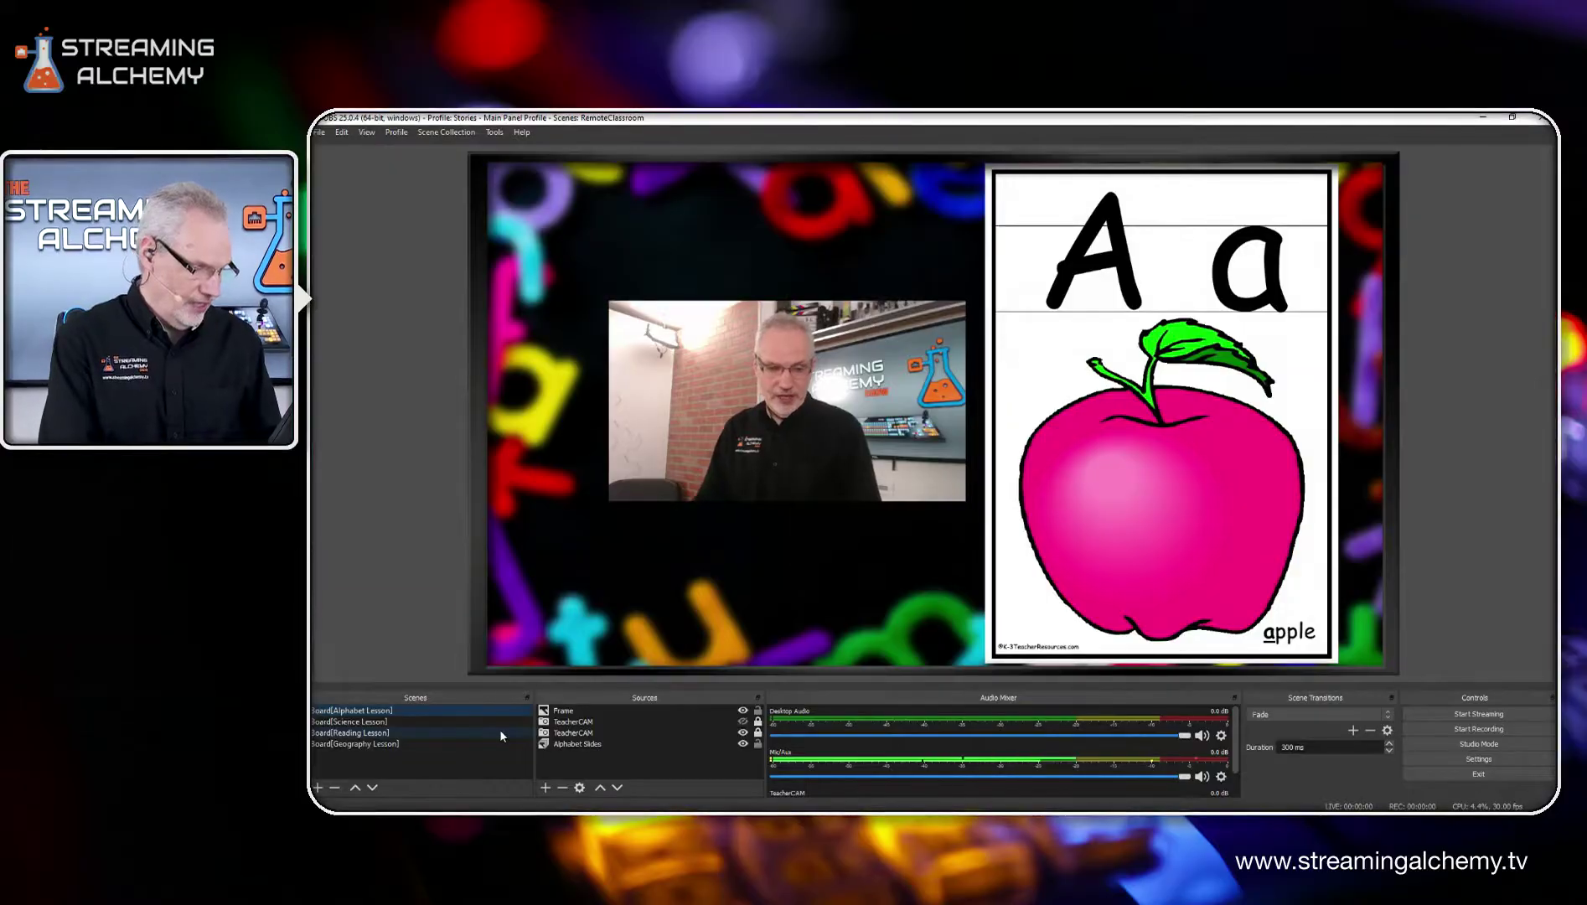
Step: Examine the slideshow options and image file list in the Alphabet Slides source properties, leaving them unchanged
click(586, 745)
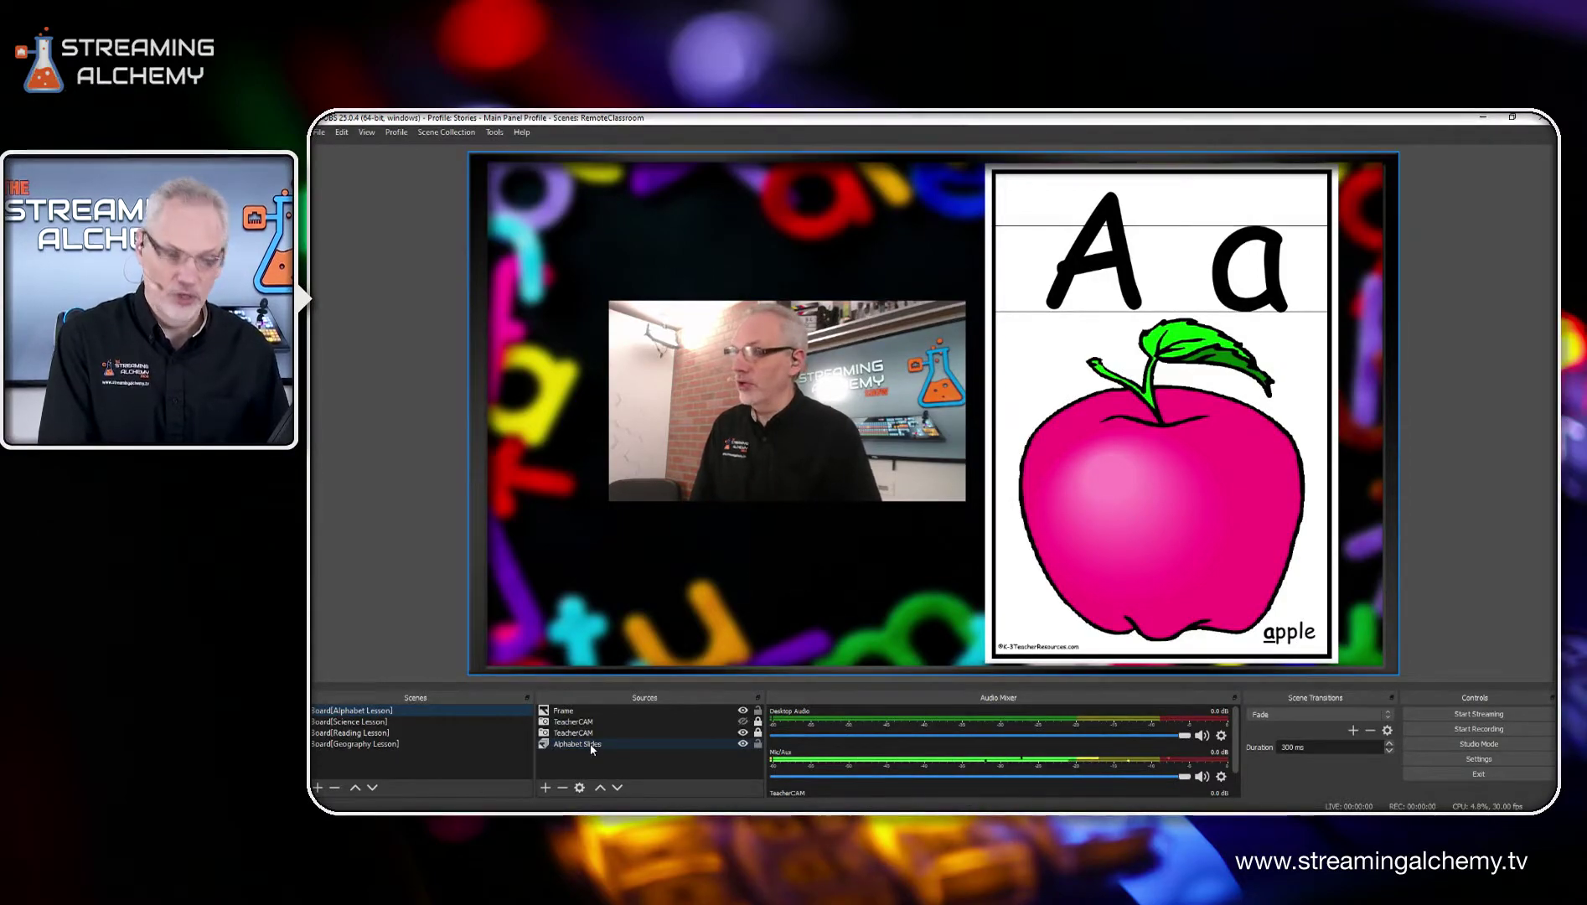
double_click(592, 745)
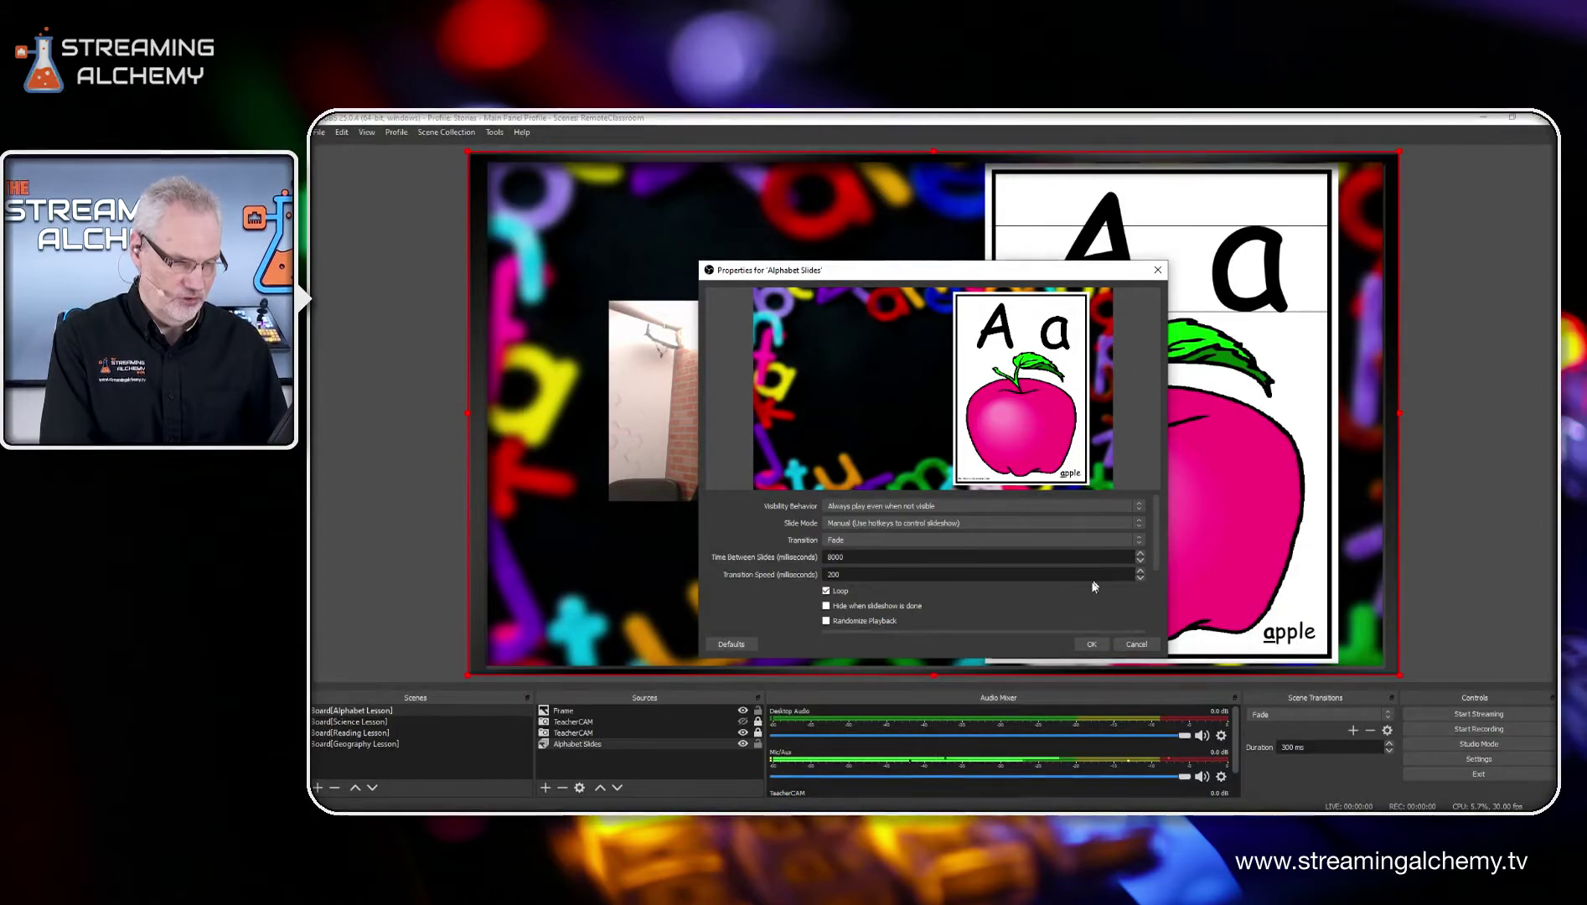
scroll(1094, 587, down, 3)
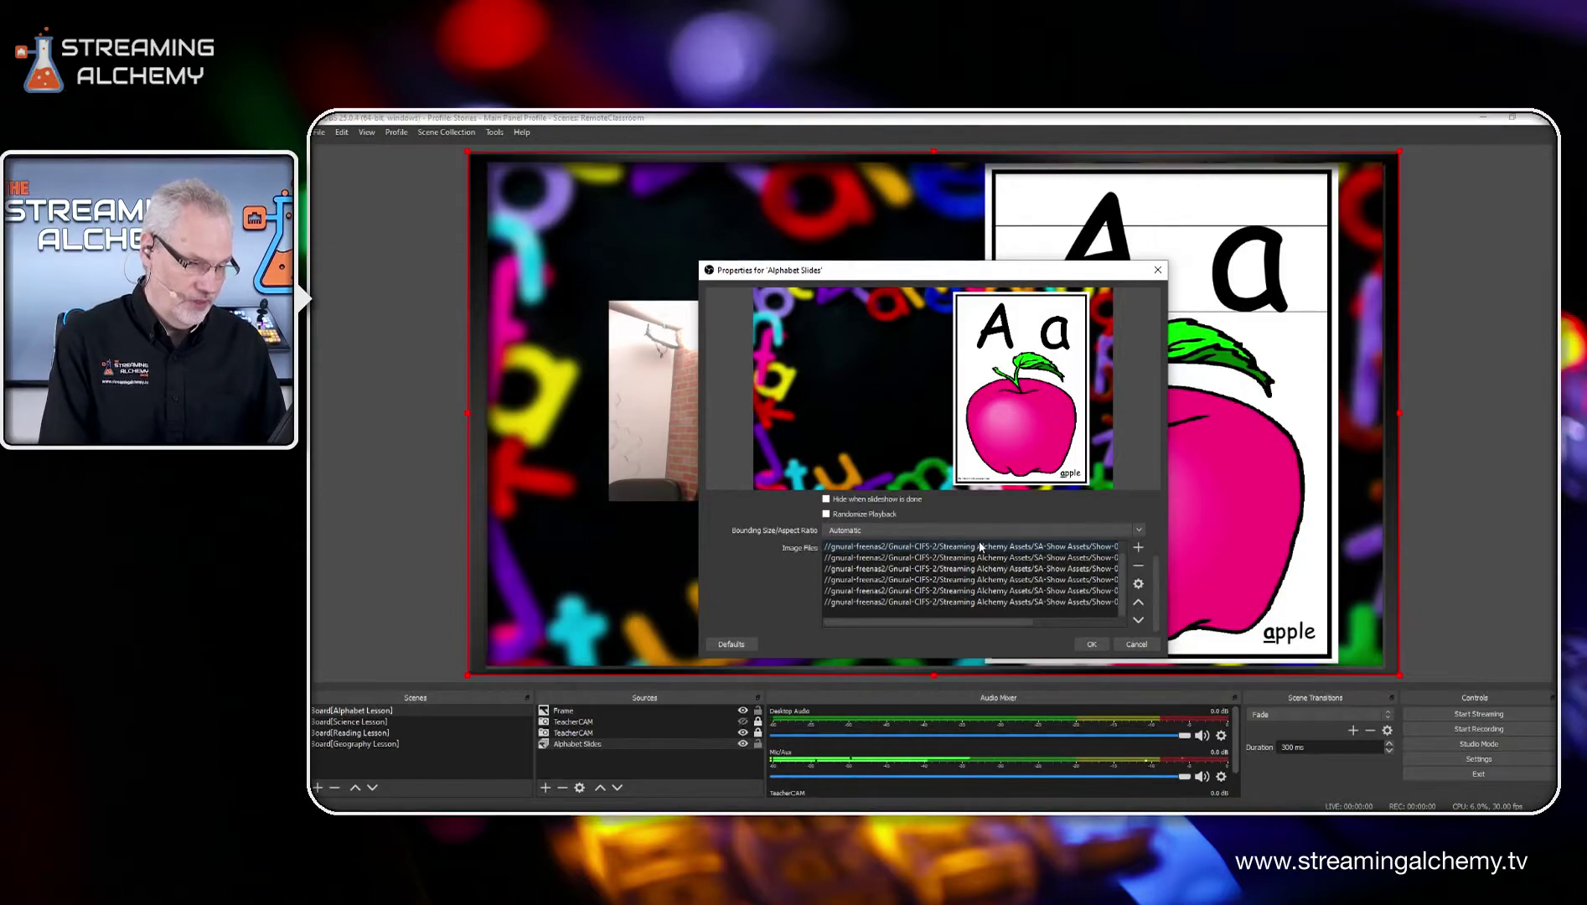
click(1136, 646)
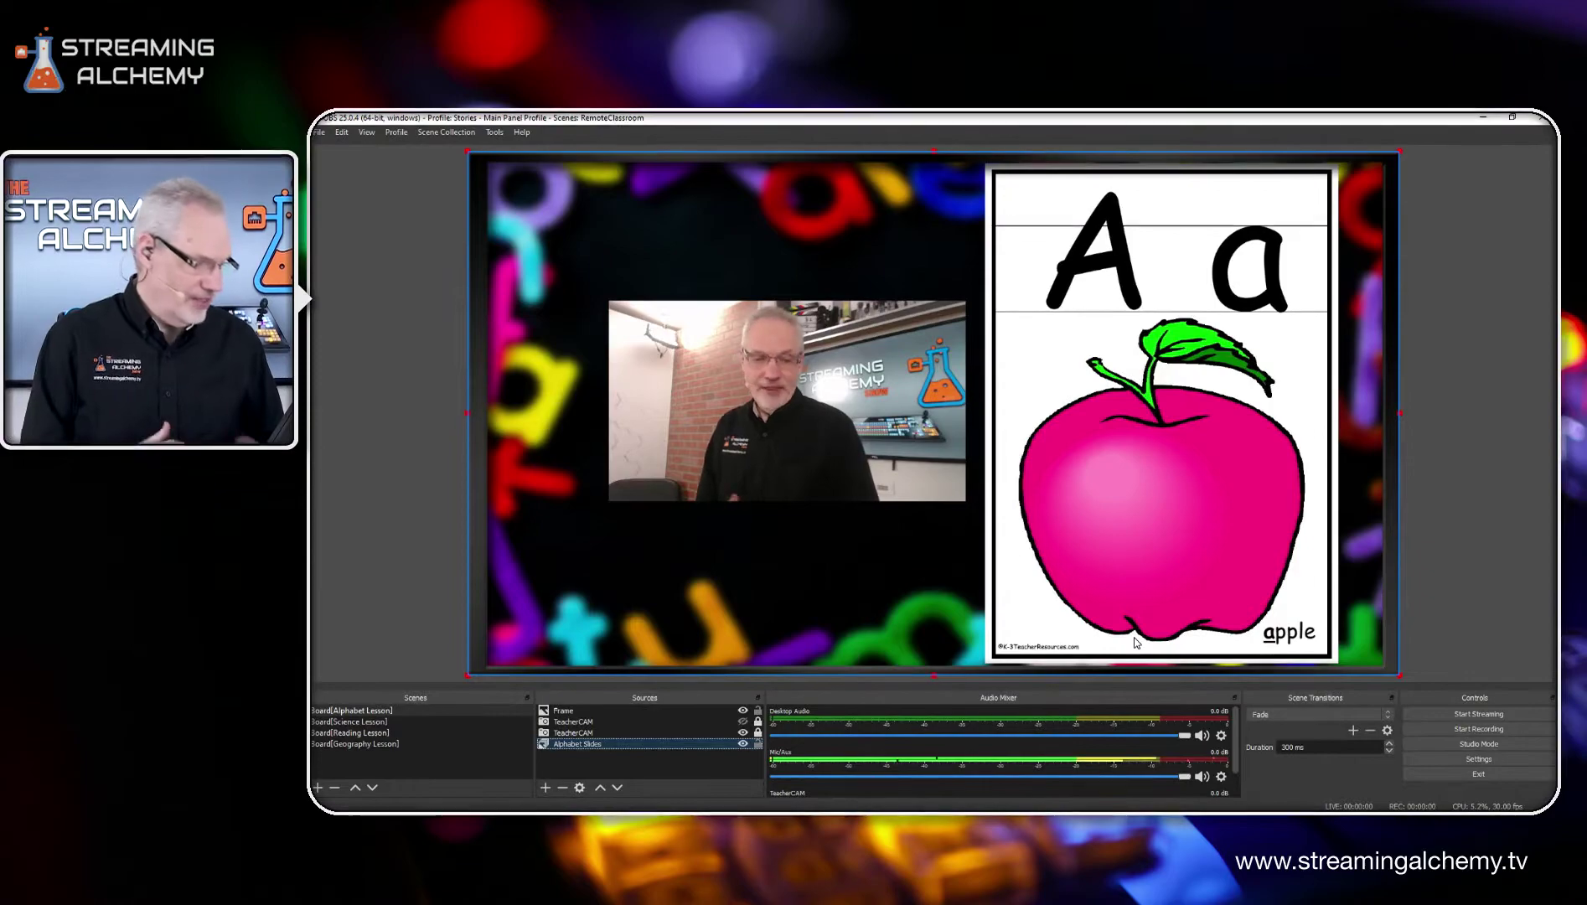
Step: Switch to the Reading Lesson scene and open the hotkey settings
click(349, 735)
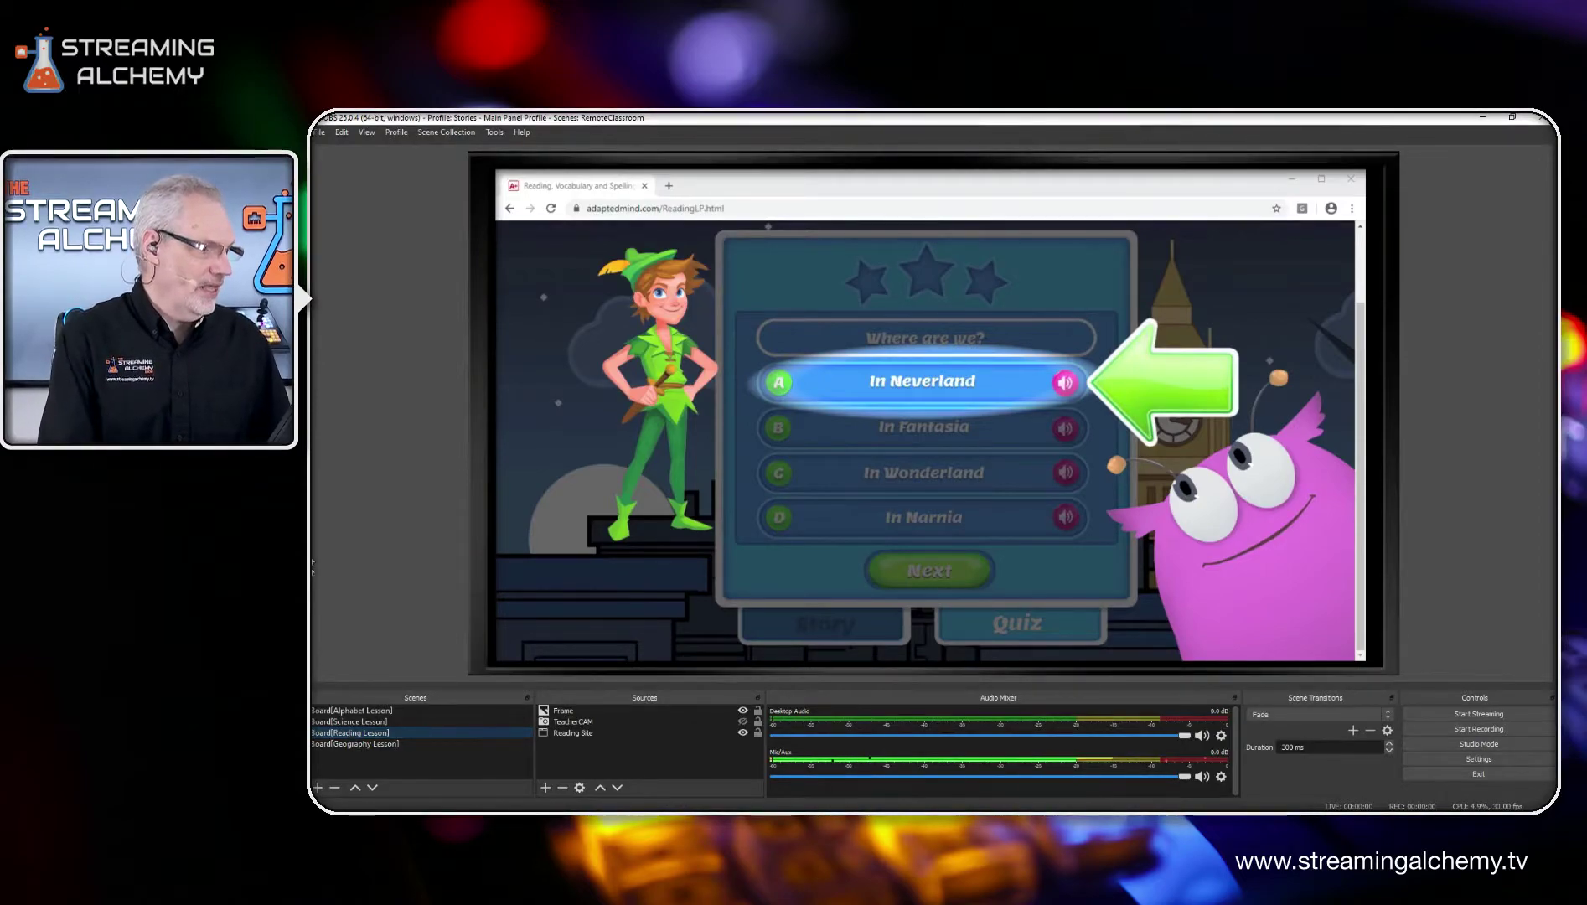
click(322, 134)
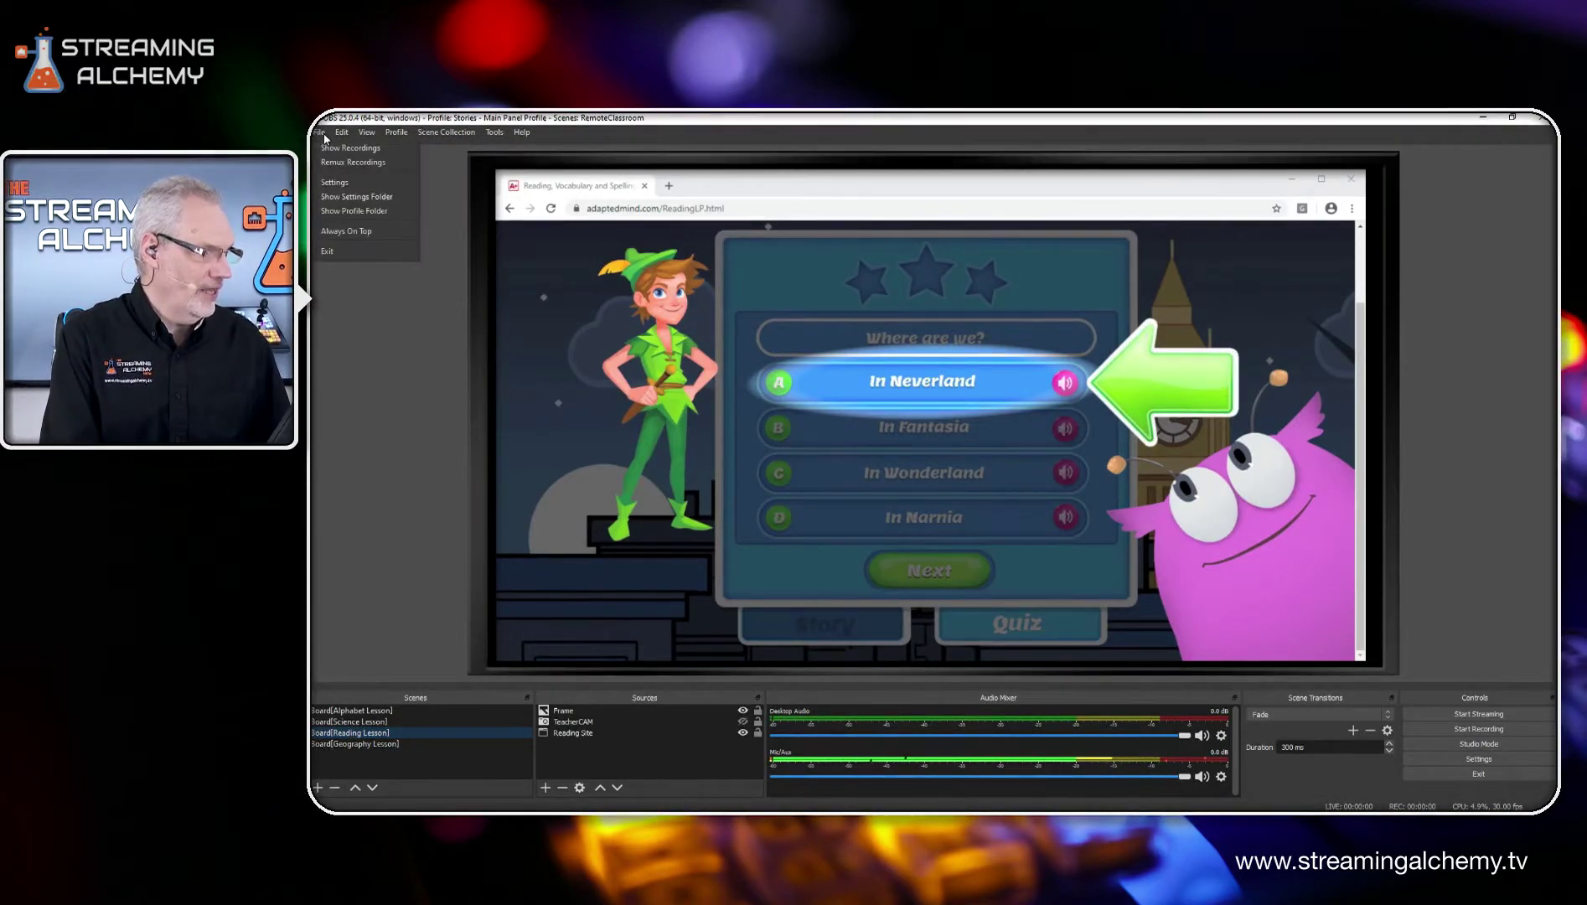
click(335, 182)
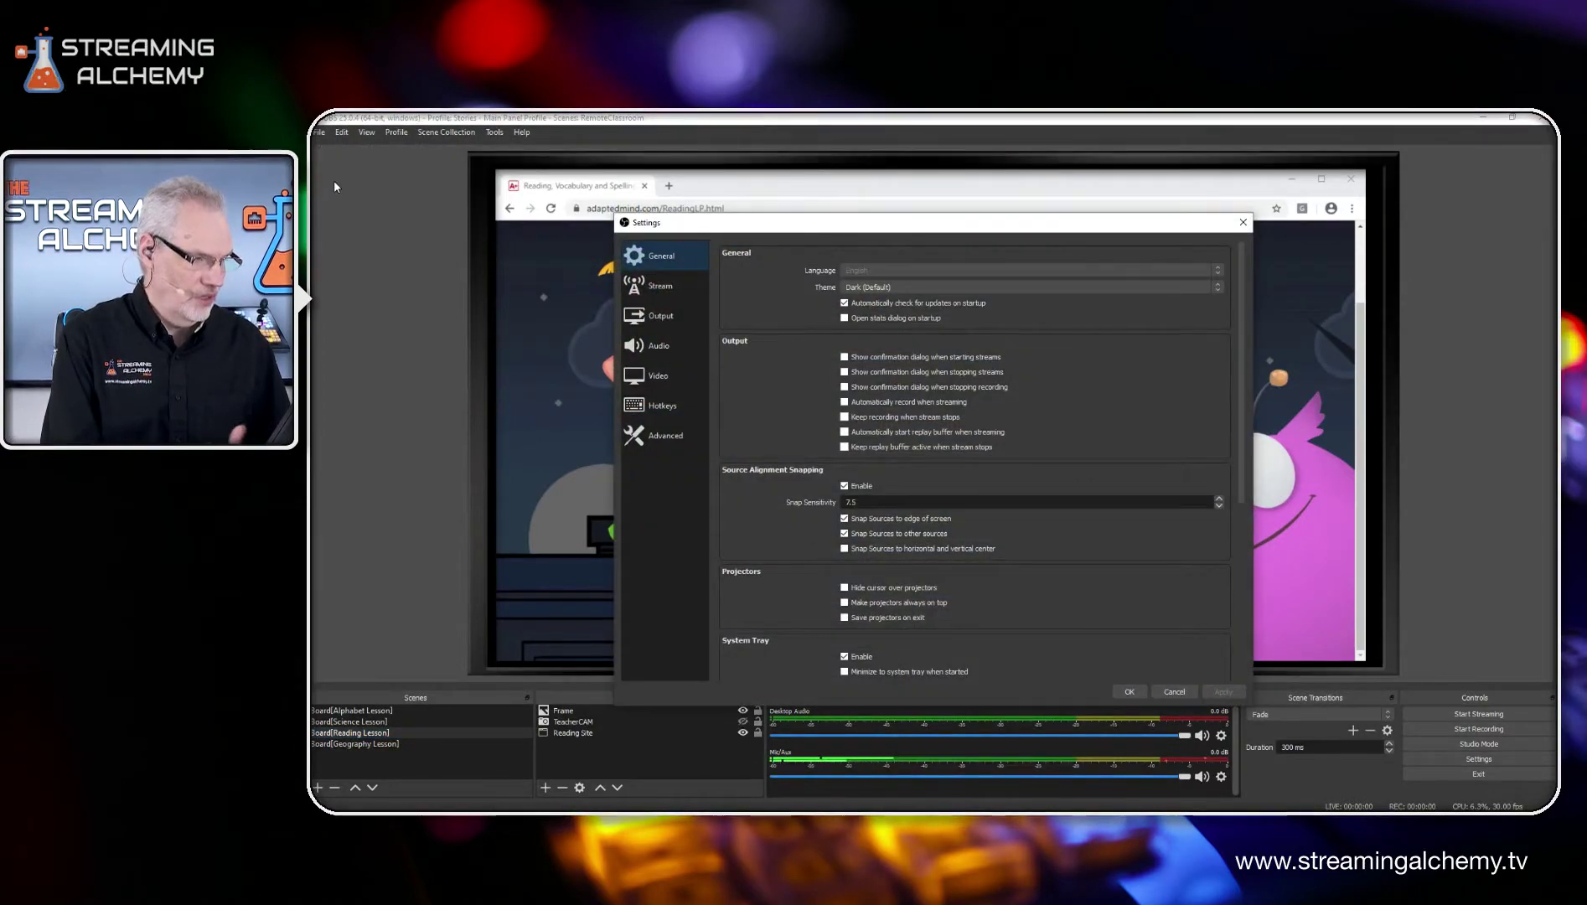
click(654, 407)
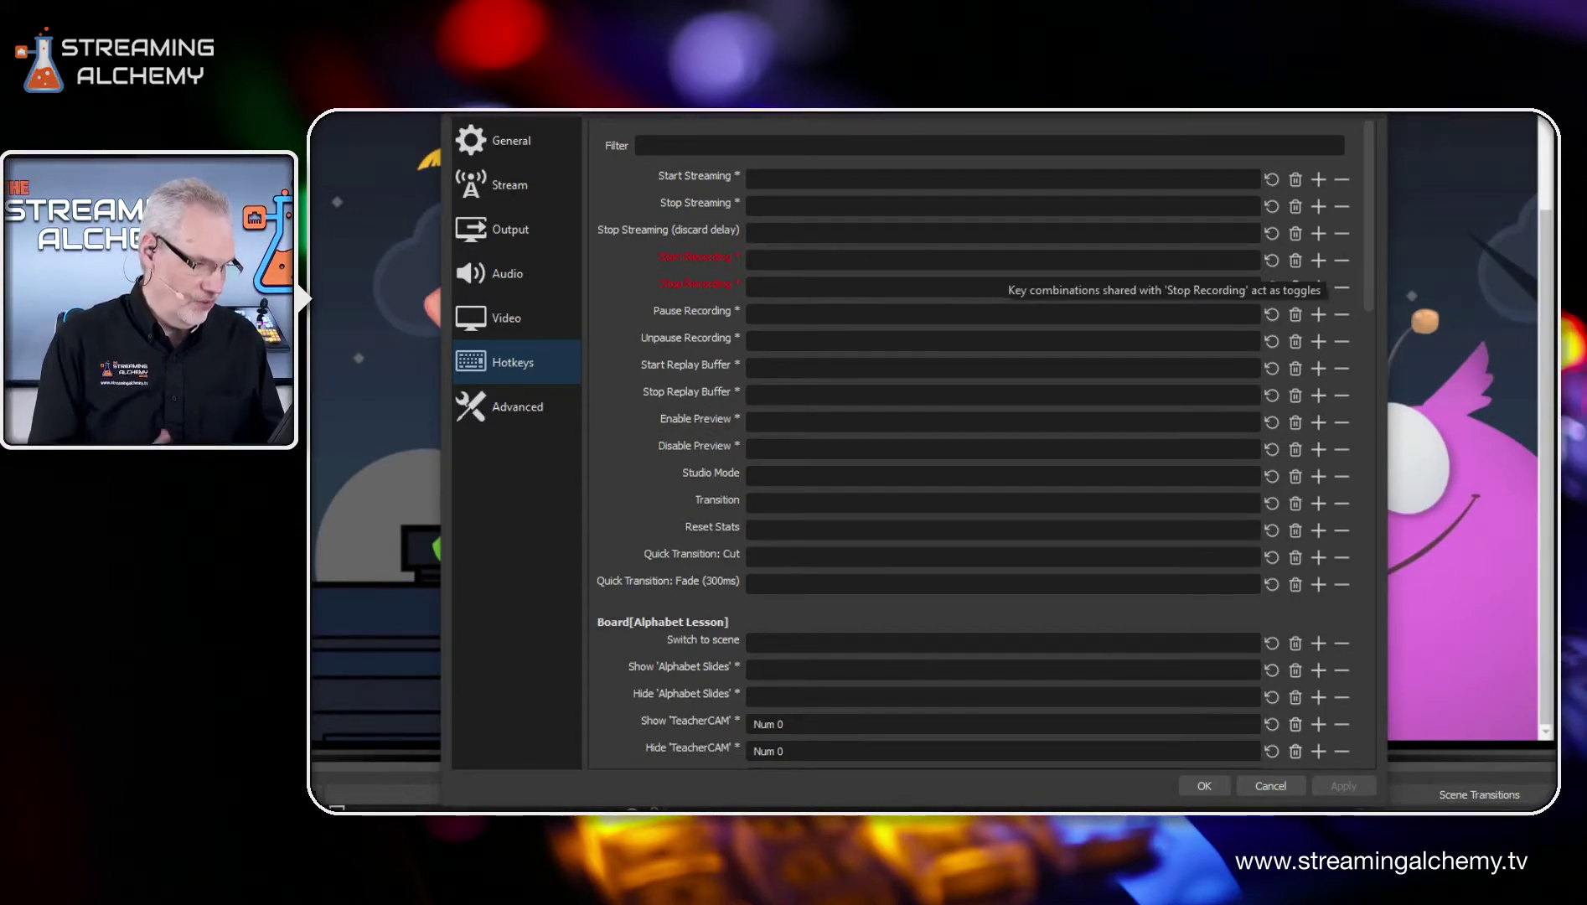
Step: Examine the show and hide hotkeys assigned to TeacherCAM in the alphabet, geography, reading and science lesson scenes
scroll(1039, 255, down, 5)
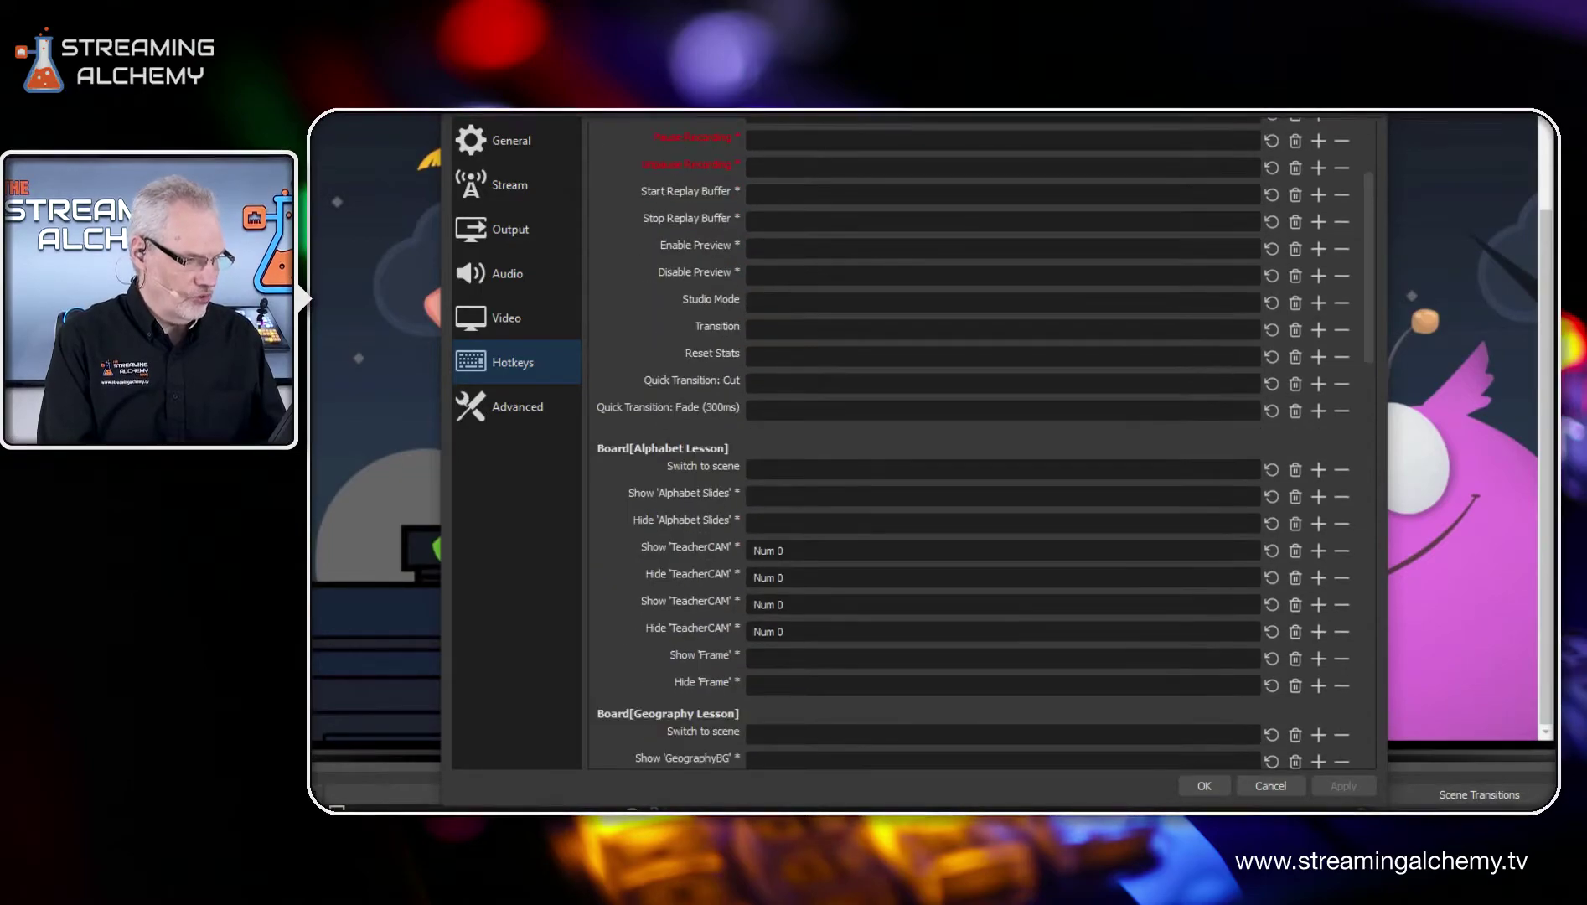
scroll(995, 345, down, 1)
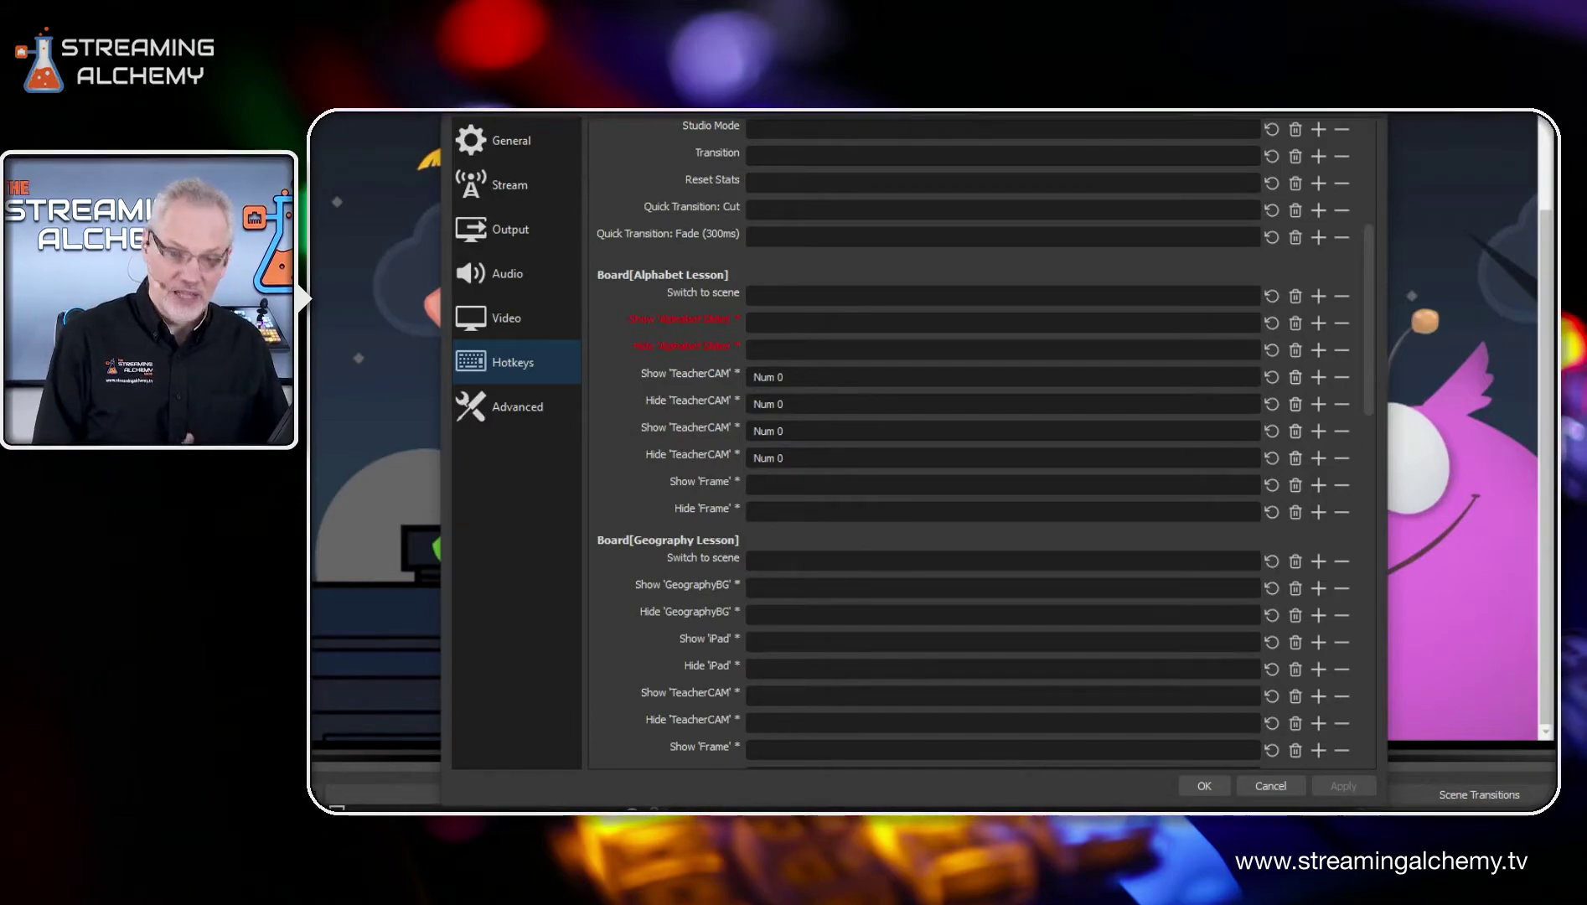
scroll(880, 394, down, 3)
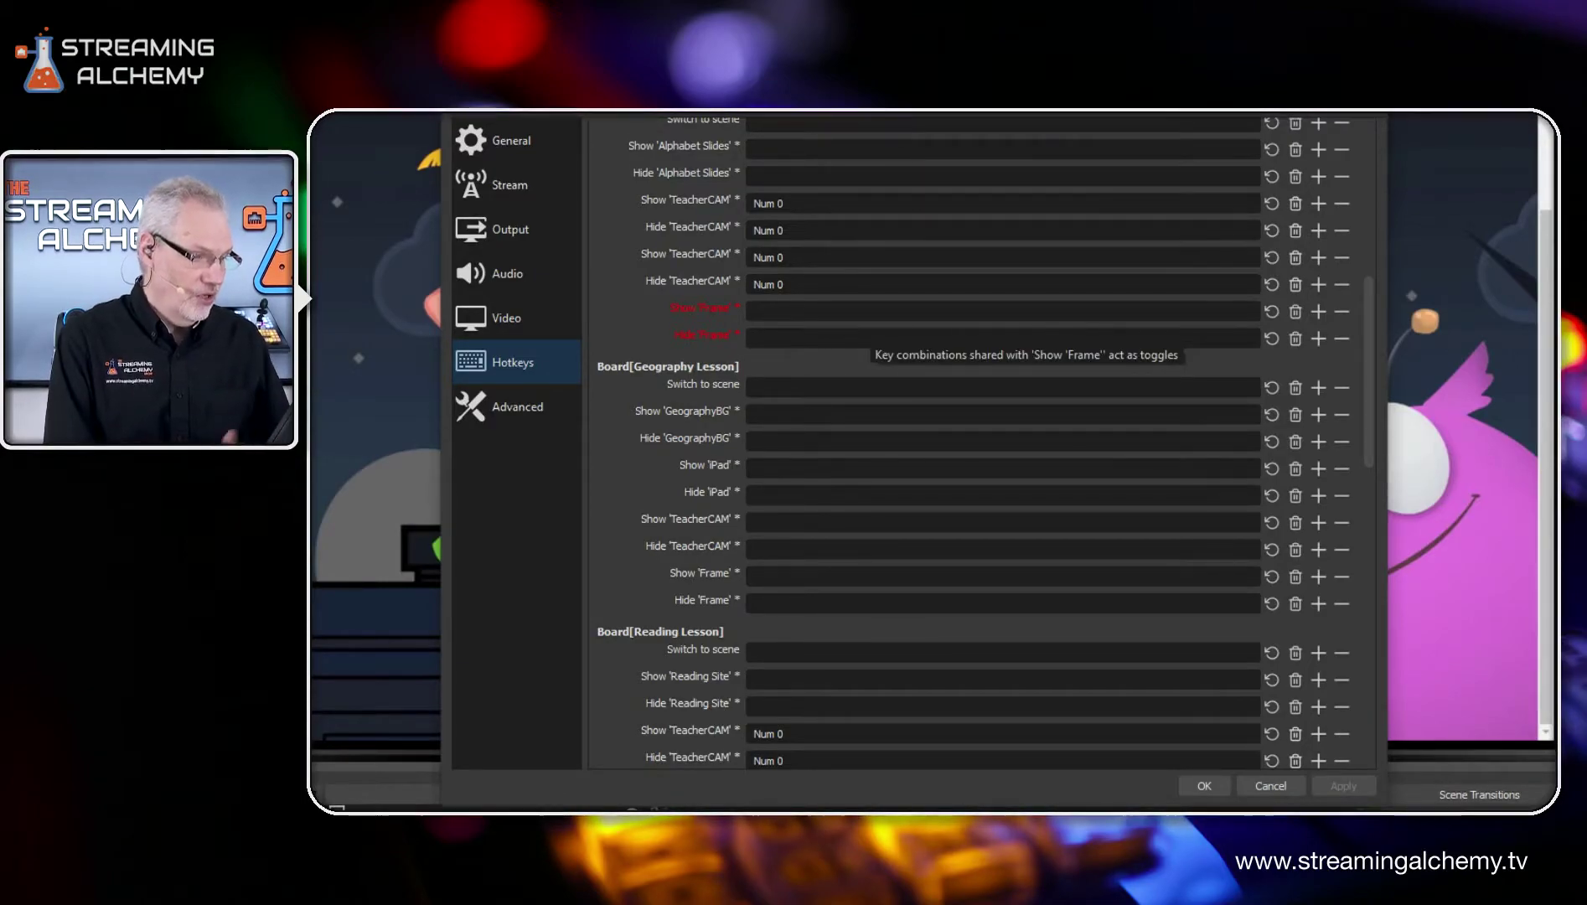
scroll(871, 339, down, 1)
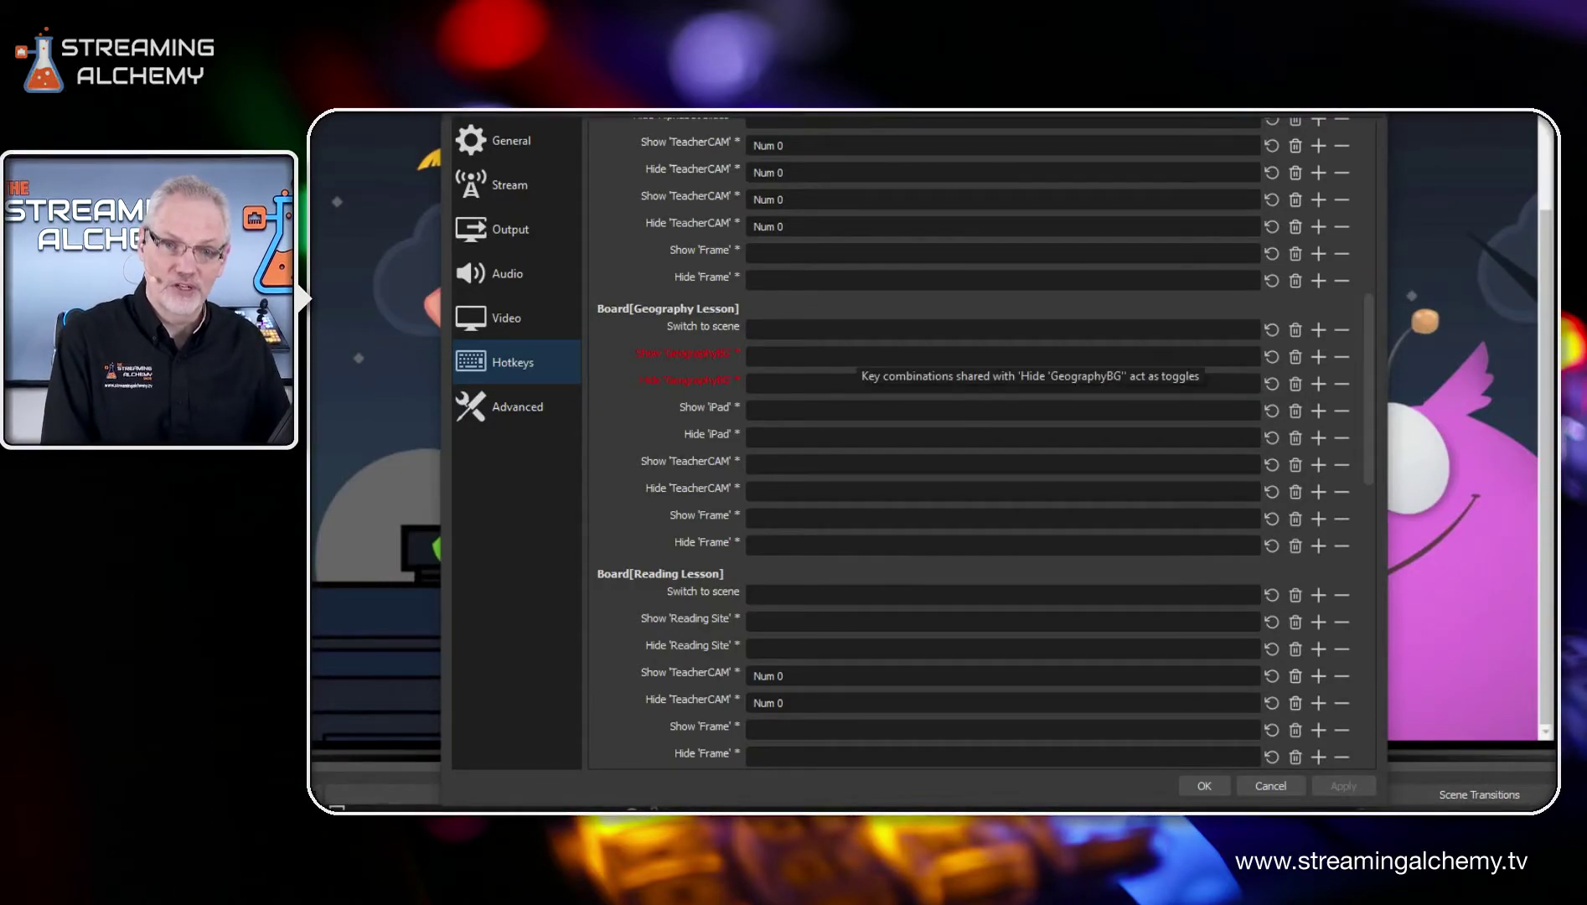
scroll(859, 351, down, 1)
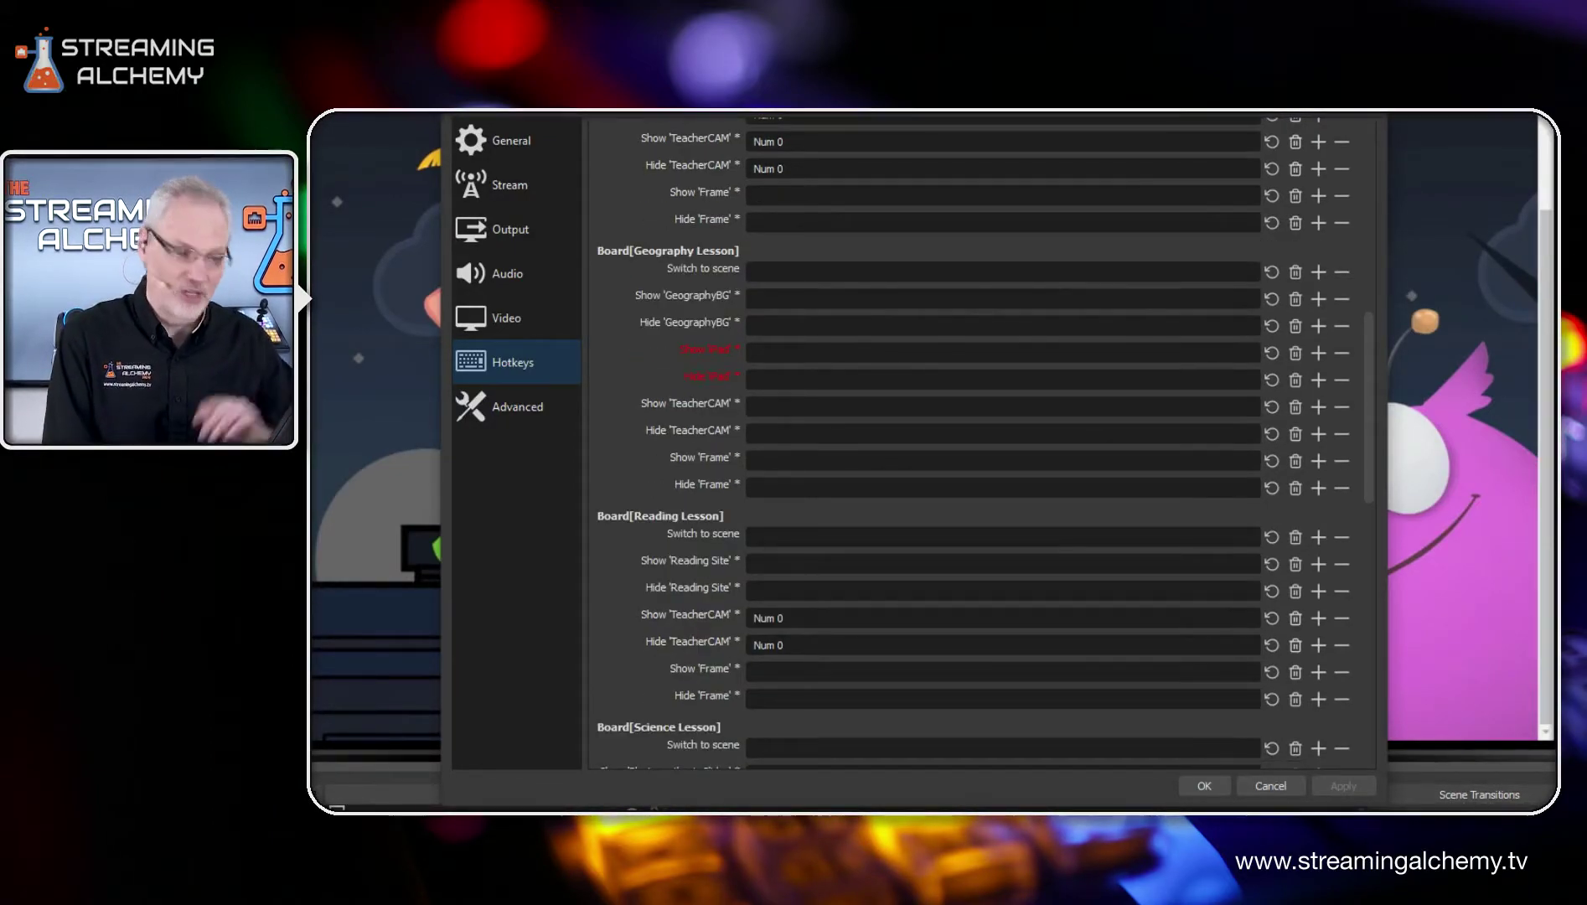
scroll(856, 350, down, 1)
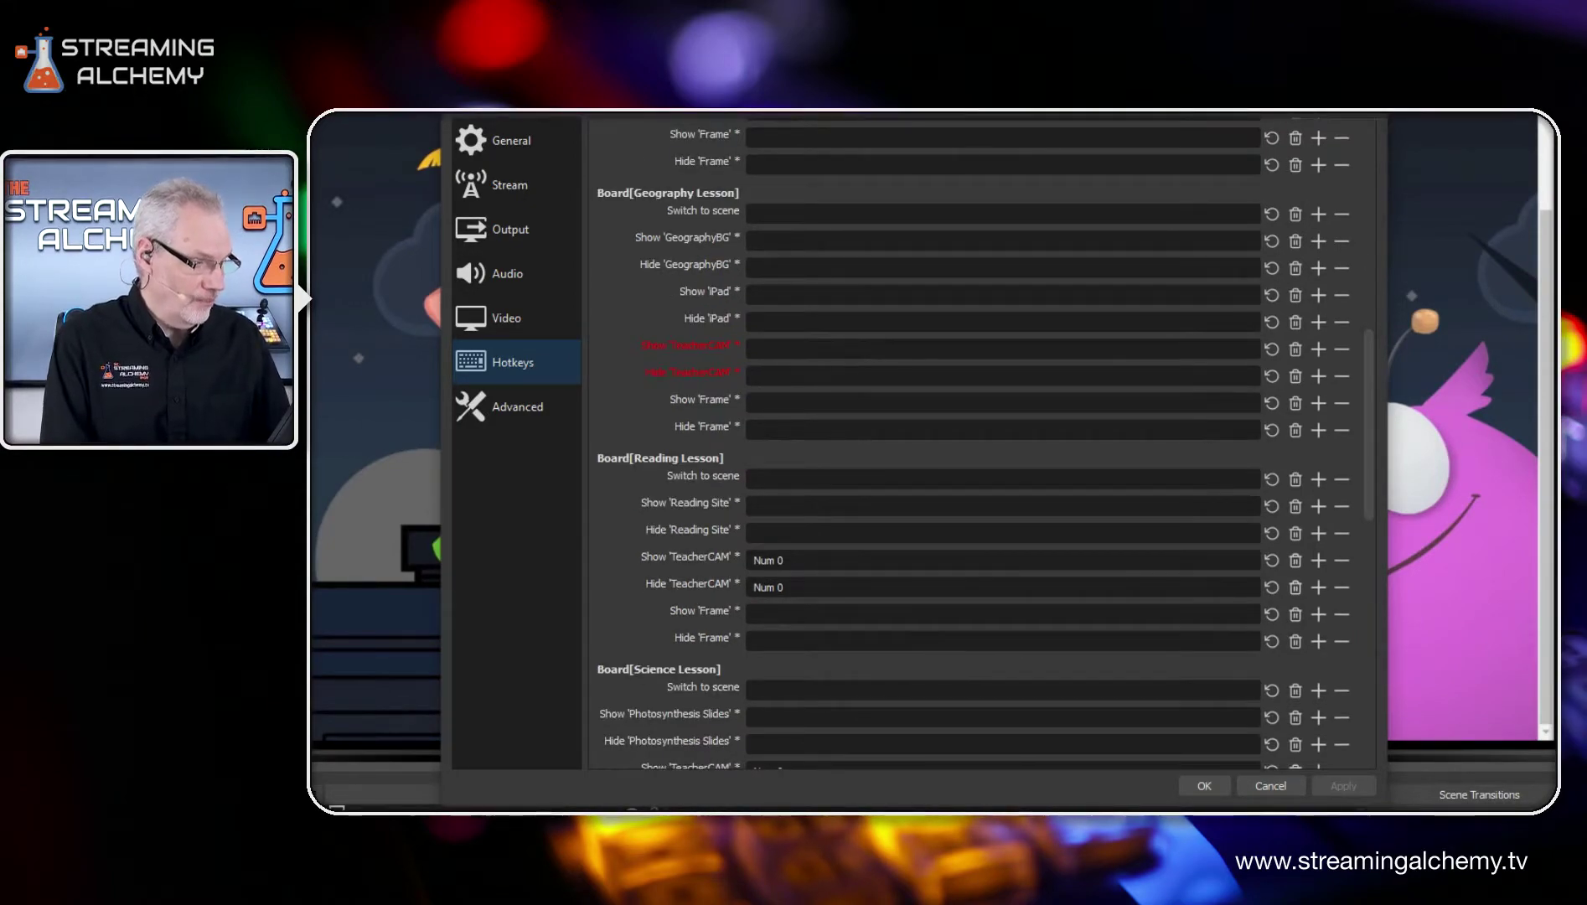
scroll(856, 352, down, 1)
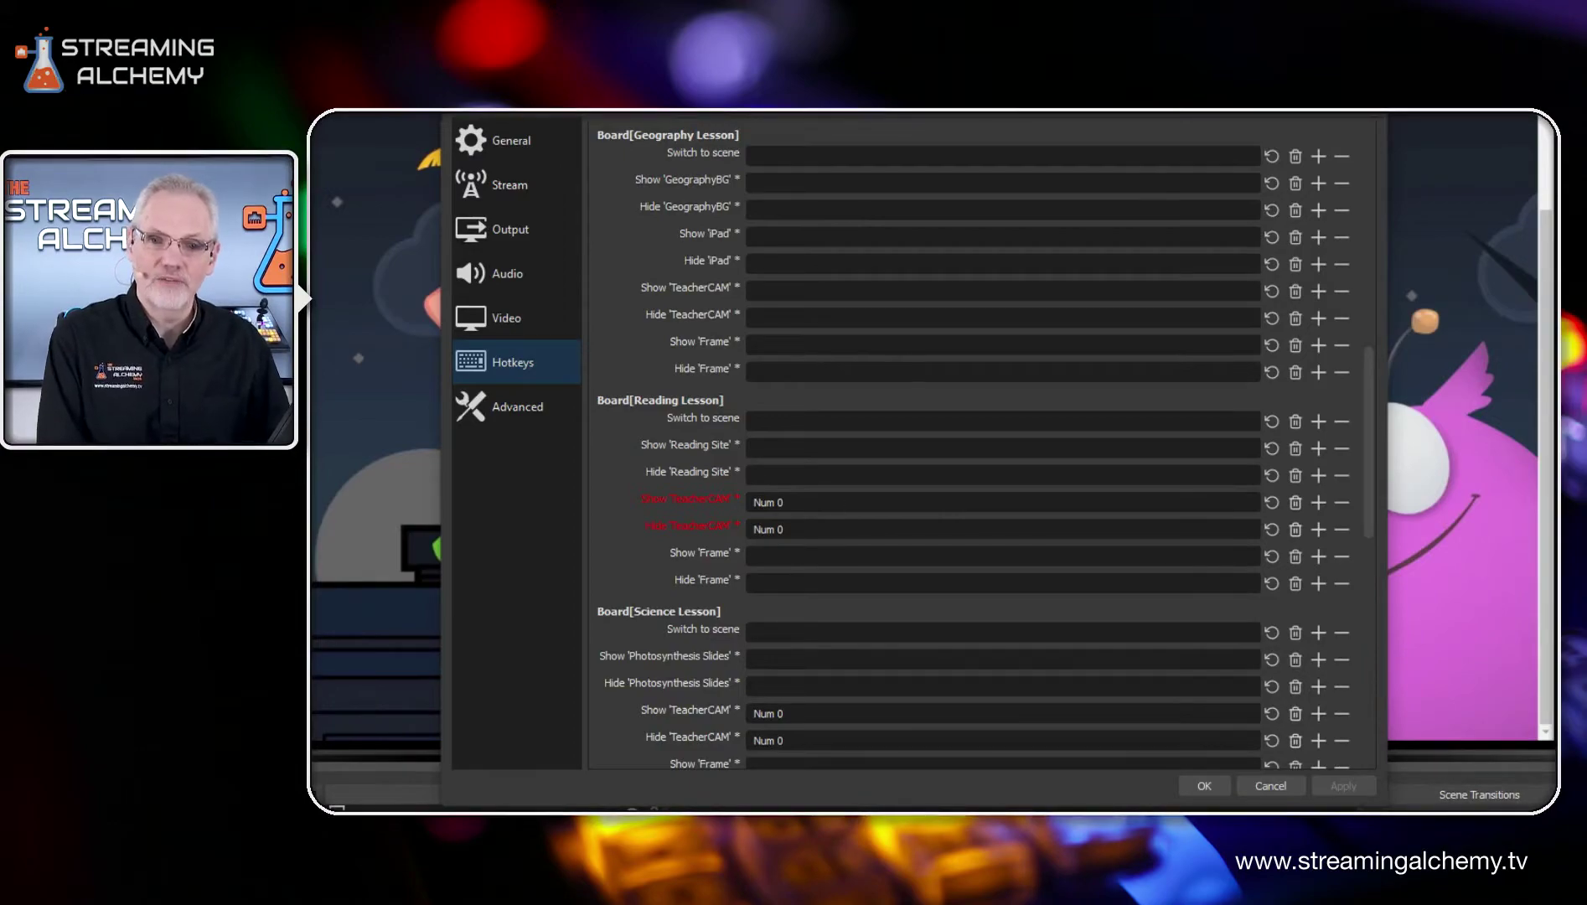
mouse_move(860, 526)
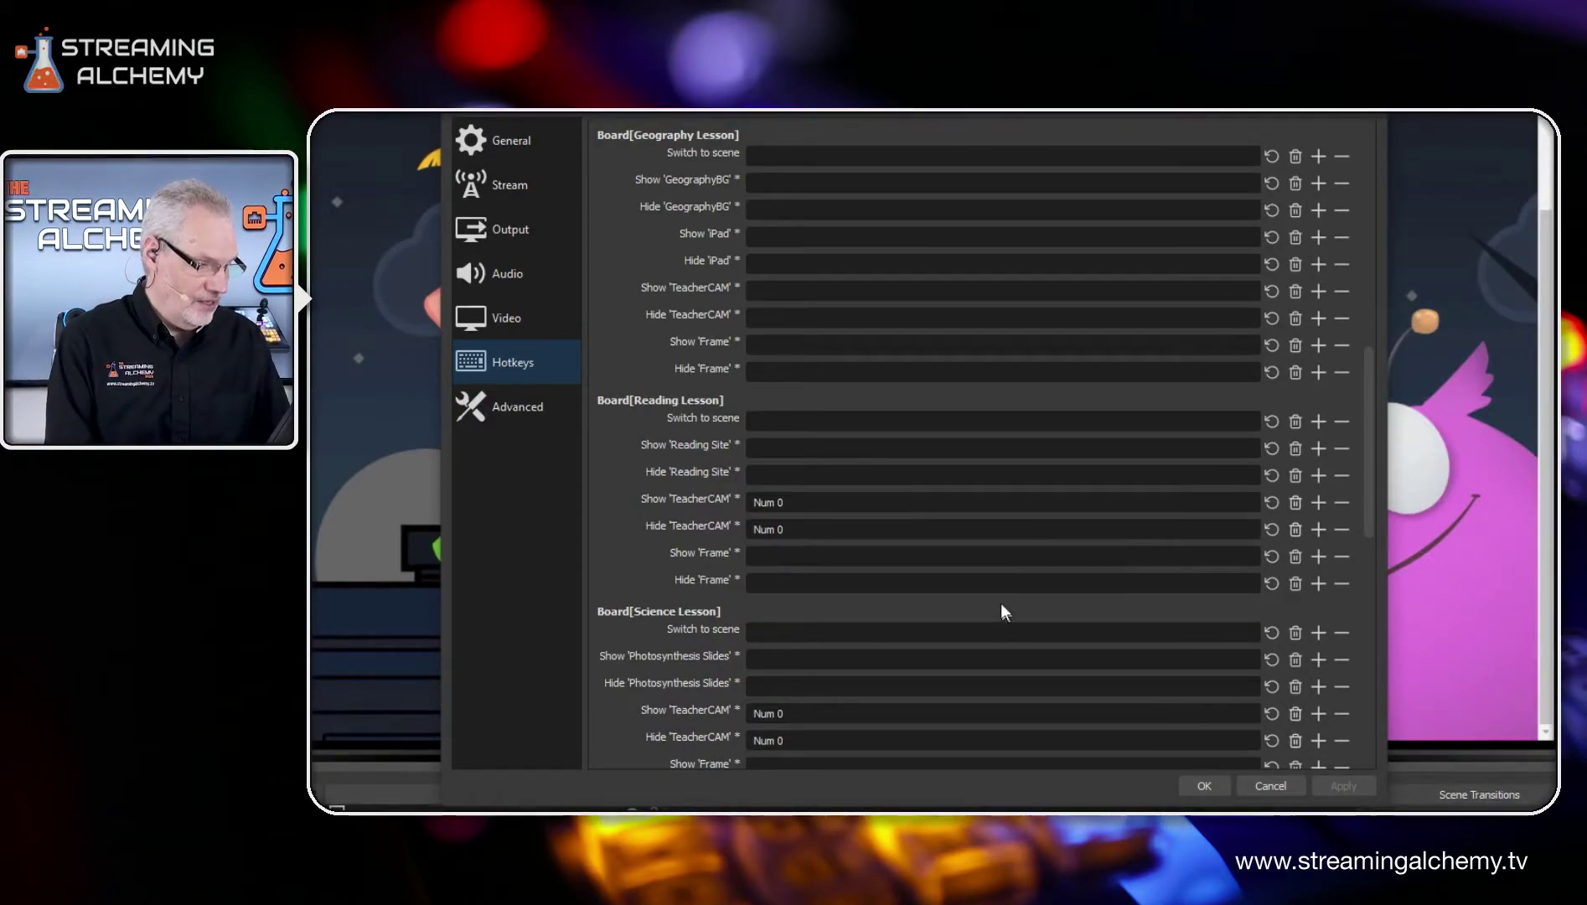
scroll(1003, 609, down, 2)
scroll(946, 549, down, 3)
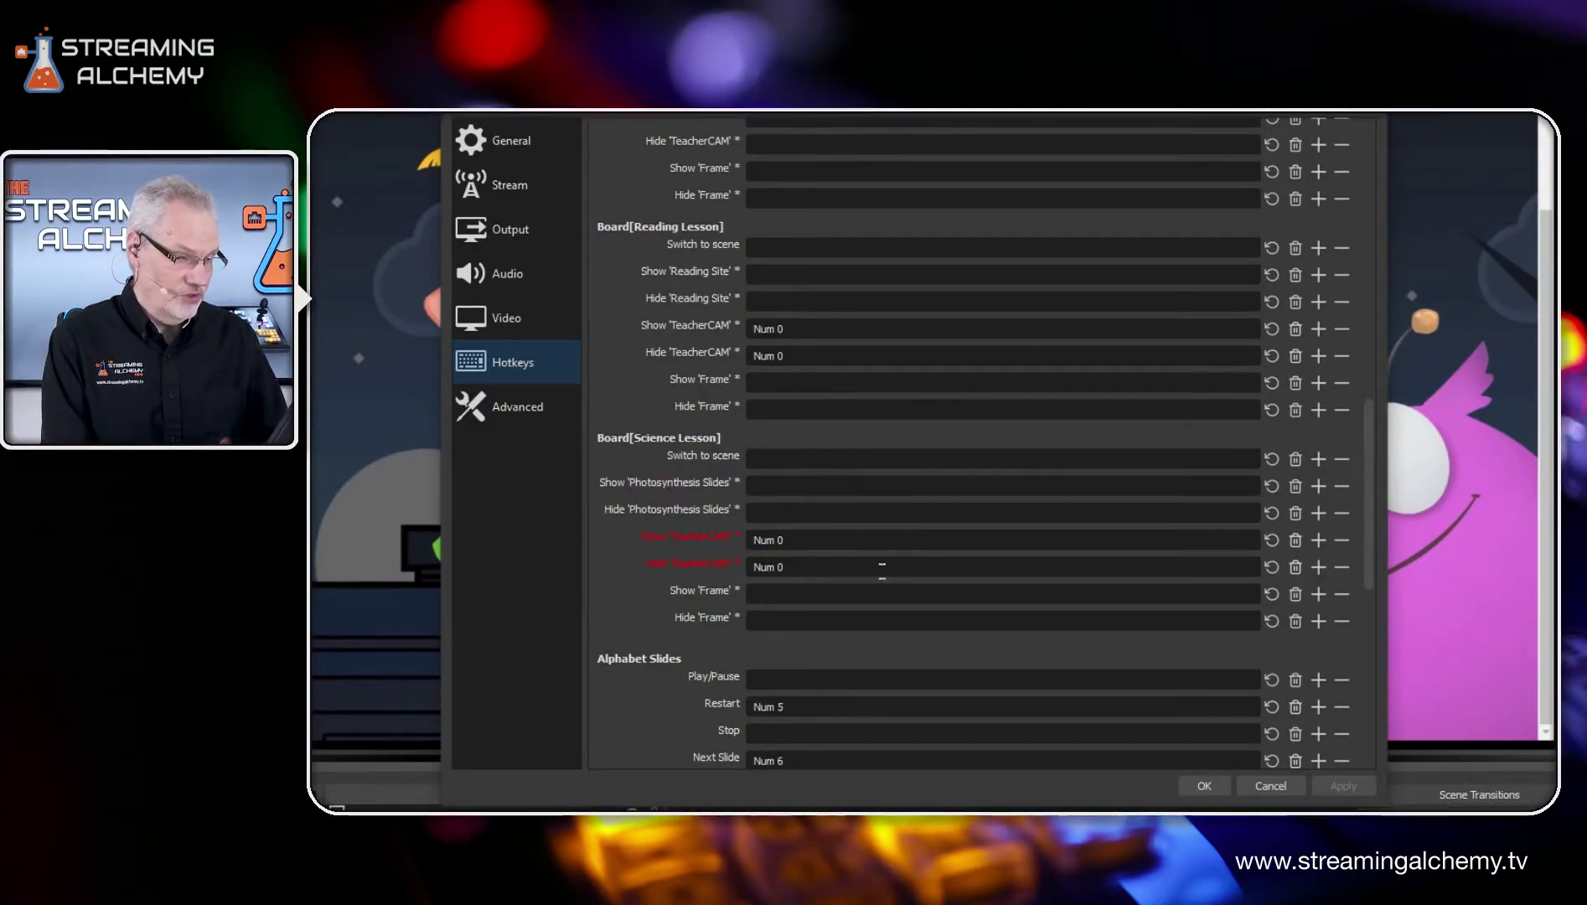
Step: Check the restart, next and previous slide hotkeys for Alphabet Slides and close the settings without changes
scroll(898, 559, down, 2)
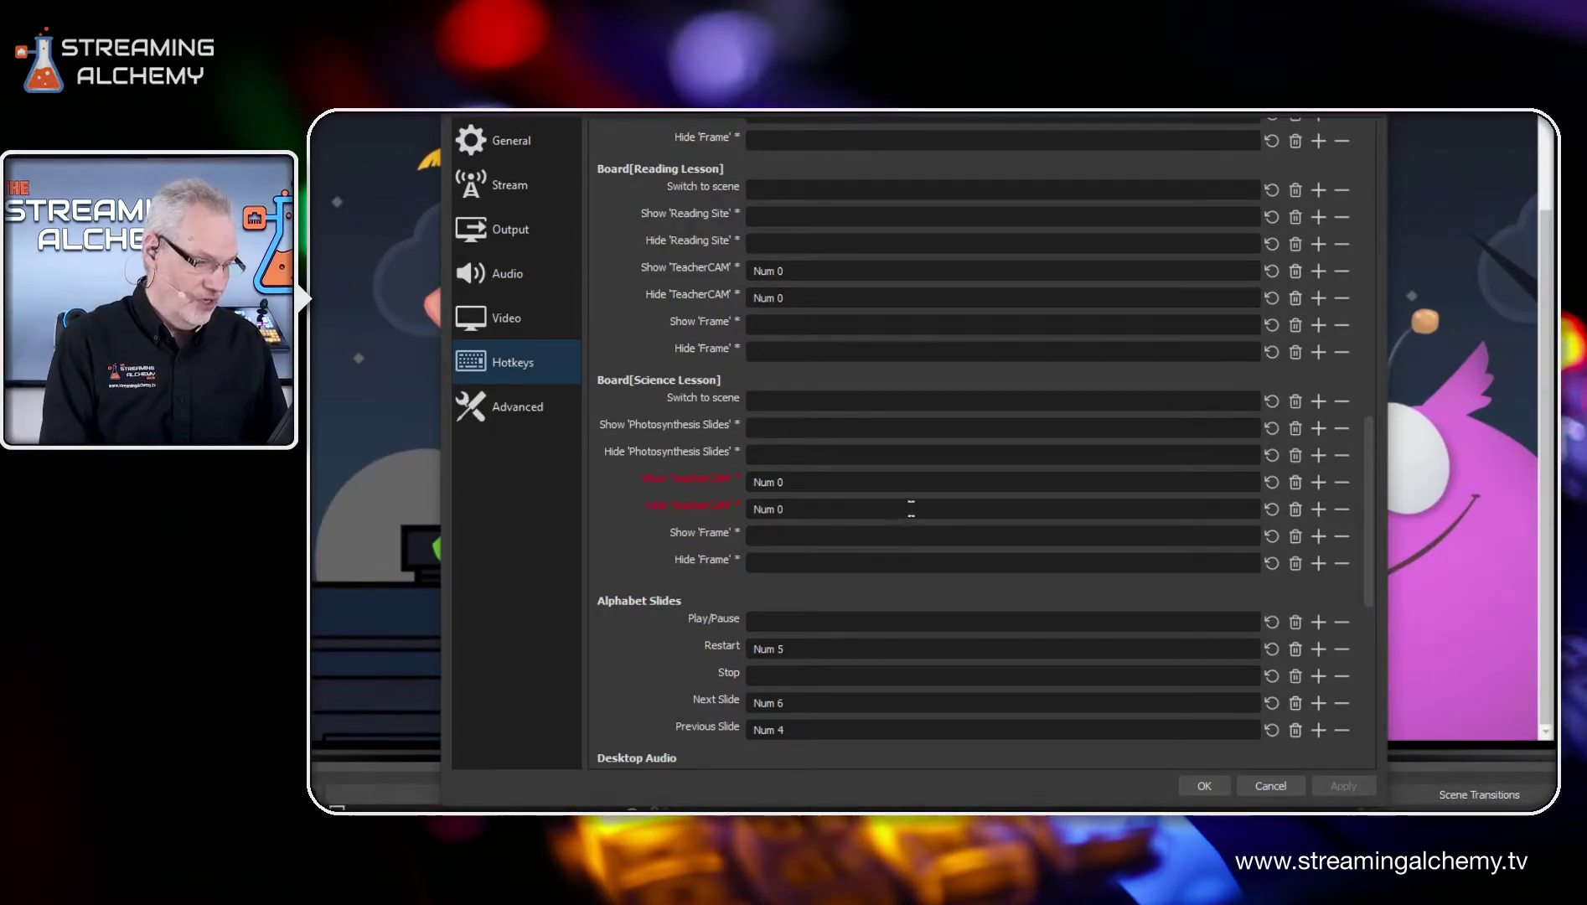
scroll(903, 507, down, 2)
scroll(980, 436, down, 1)
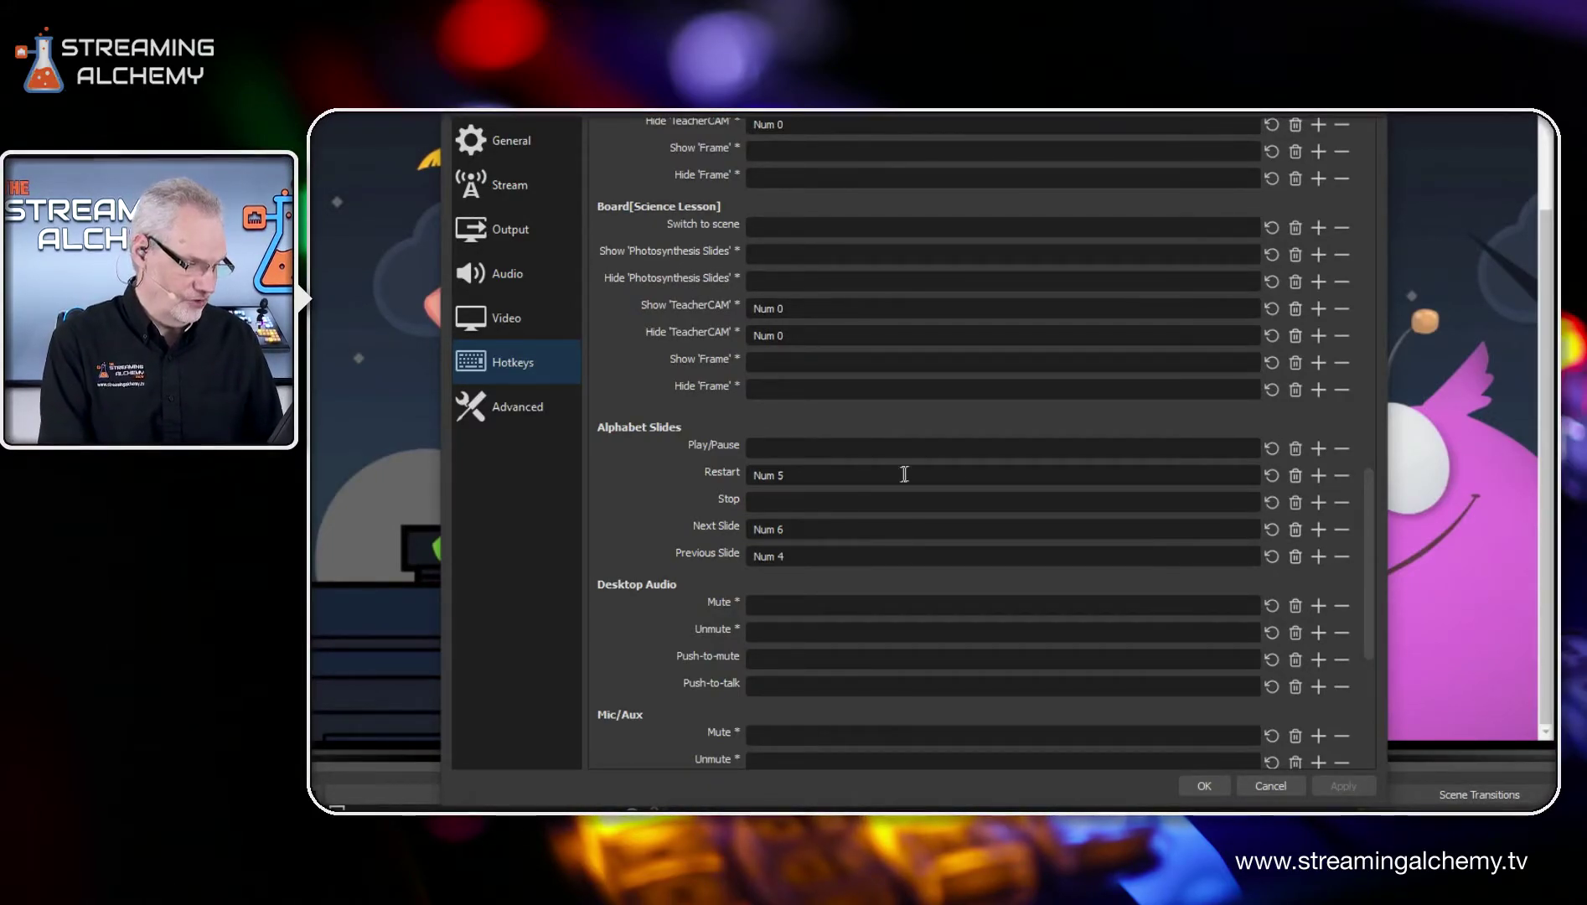
scroll(926, 466, down, 1)
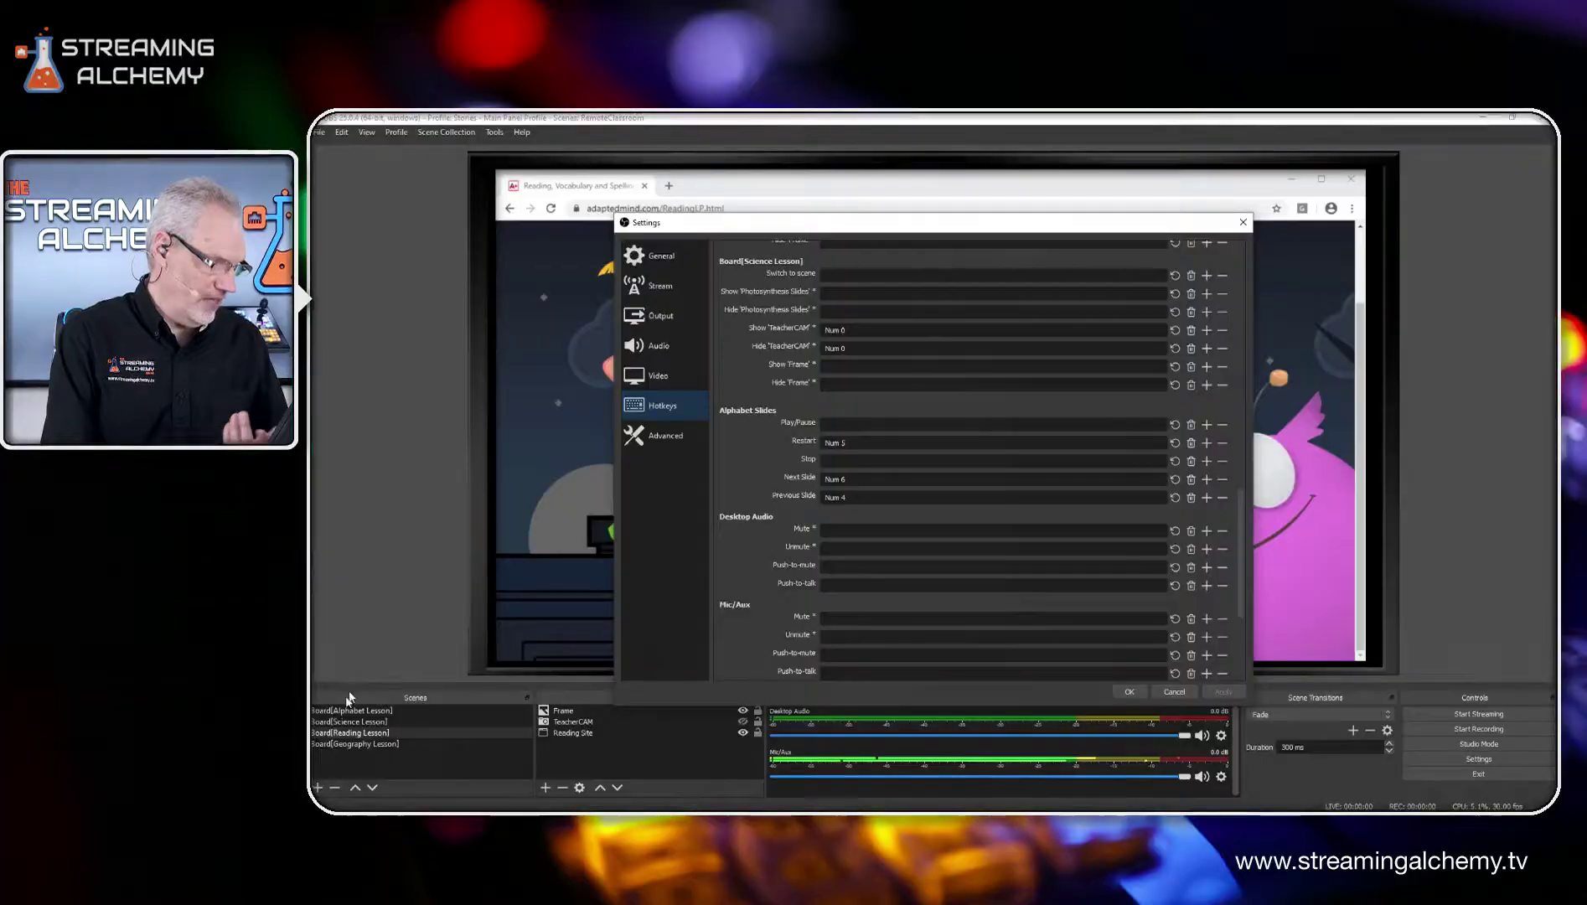
click(1243, 222)
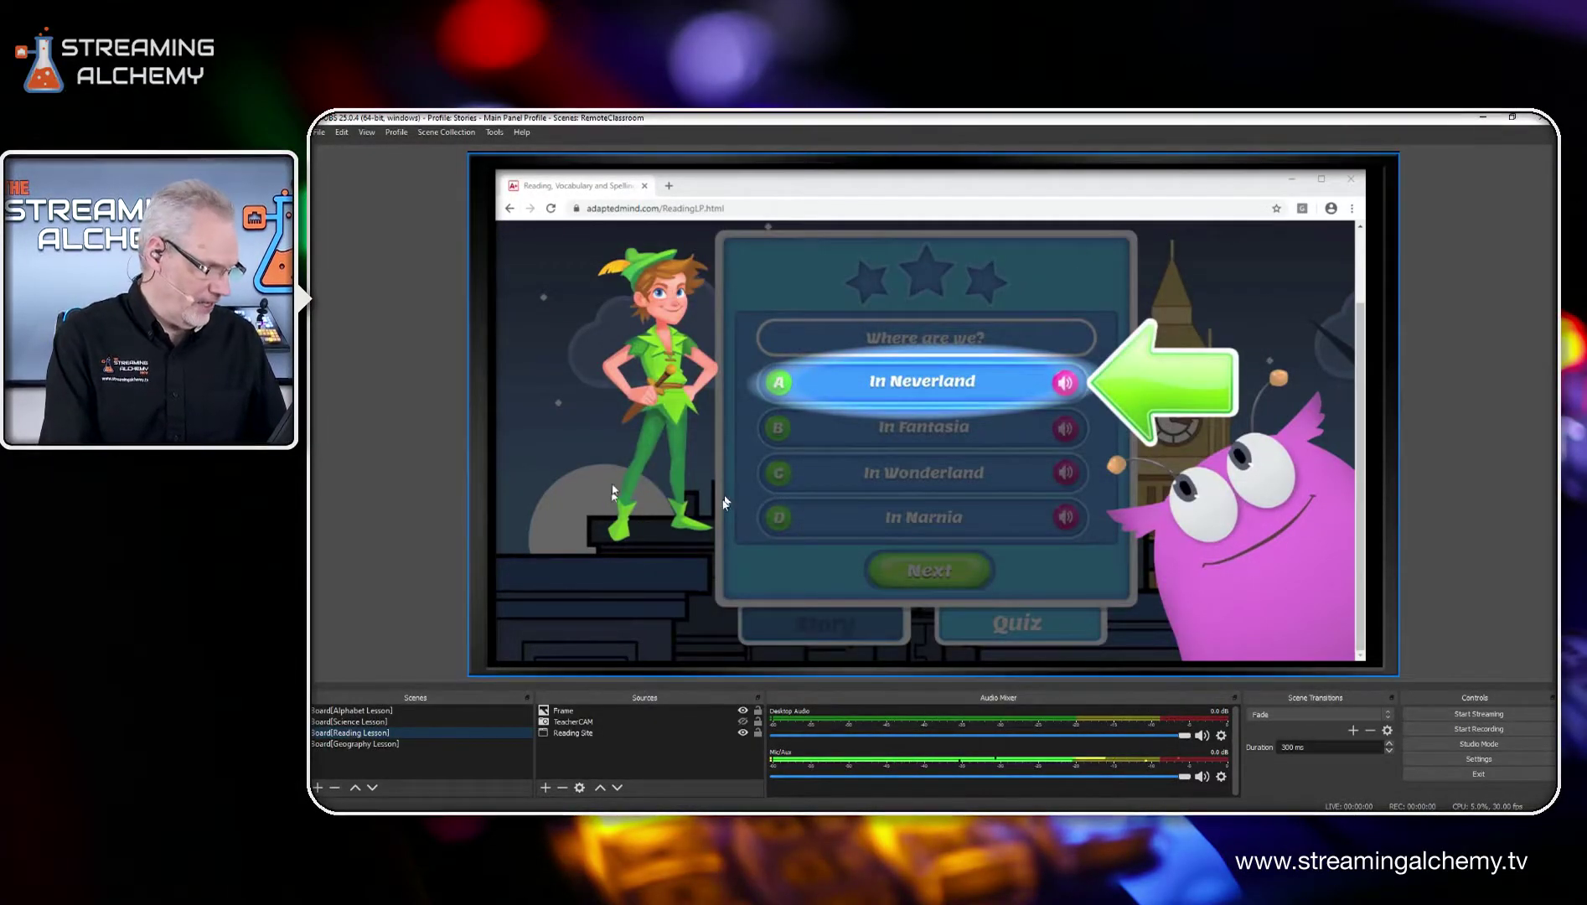
Step: Switch to the Alphabet Lesson scene and step its slideshow back to the letter A slide
click(361, 712)
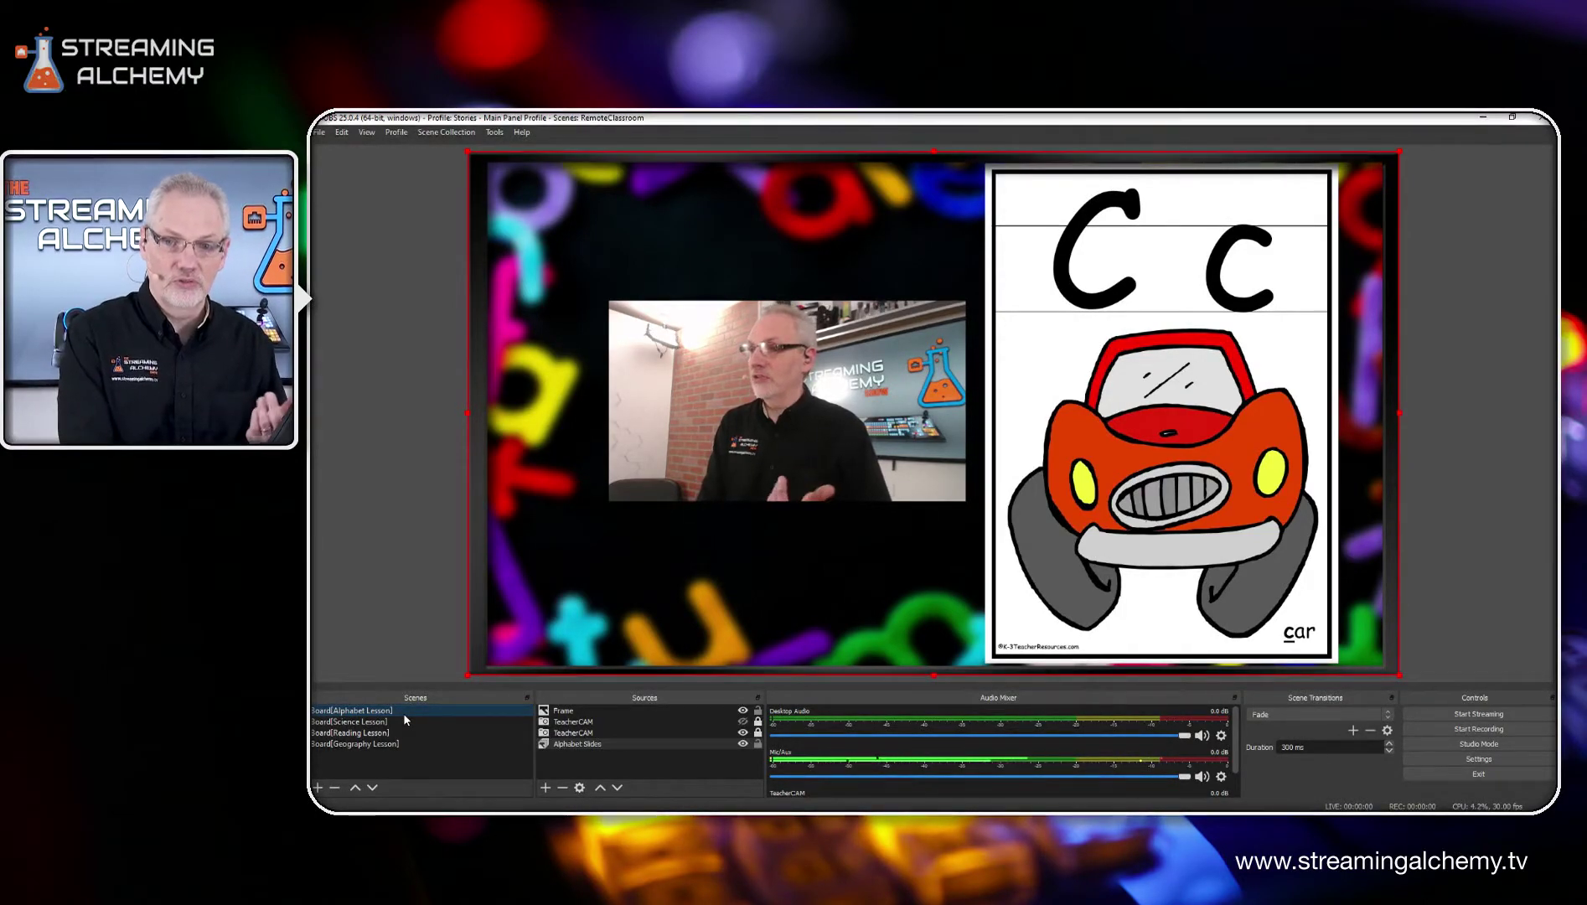
key(Left)
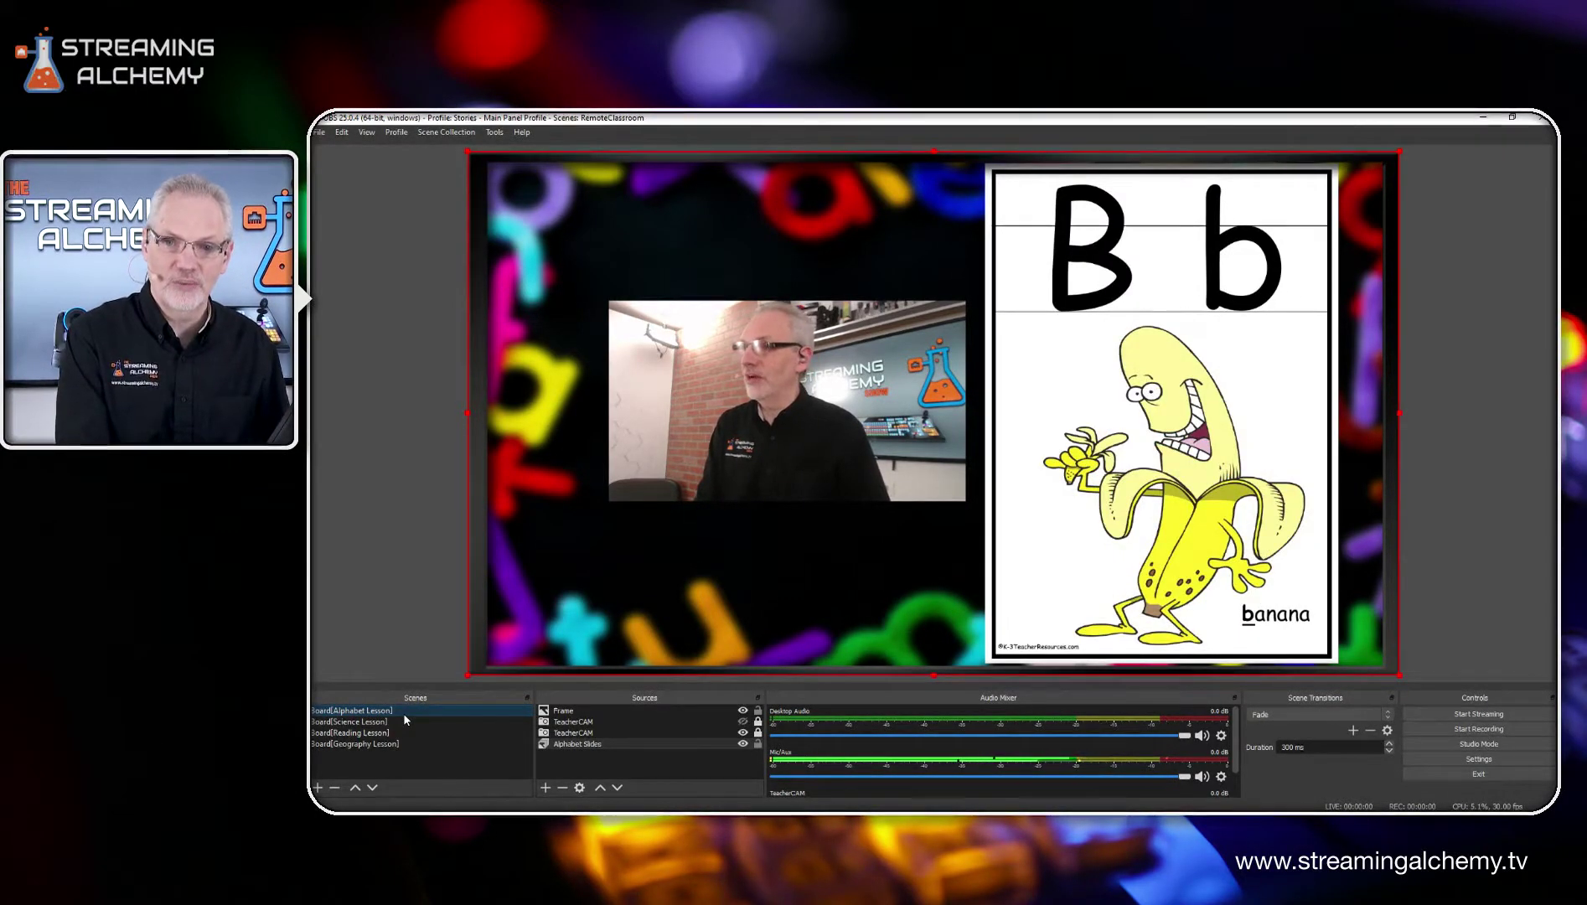
key(Left)
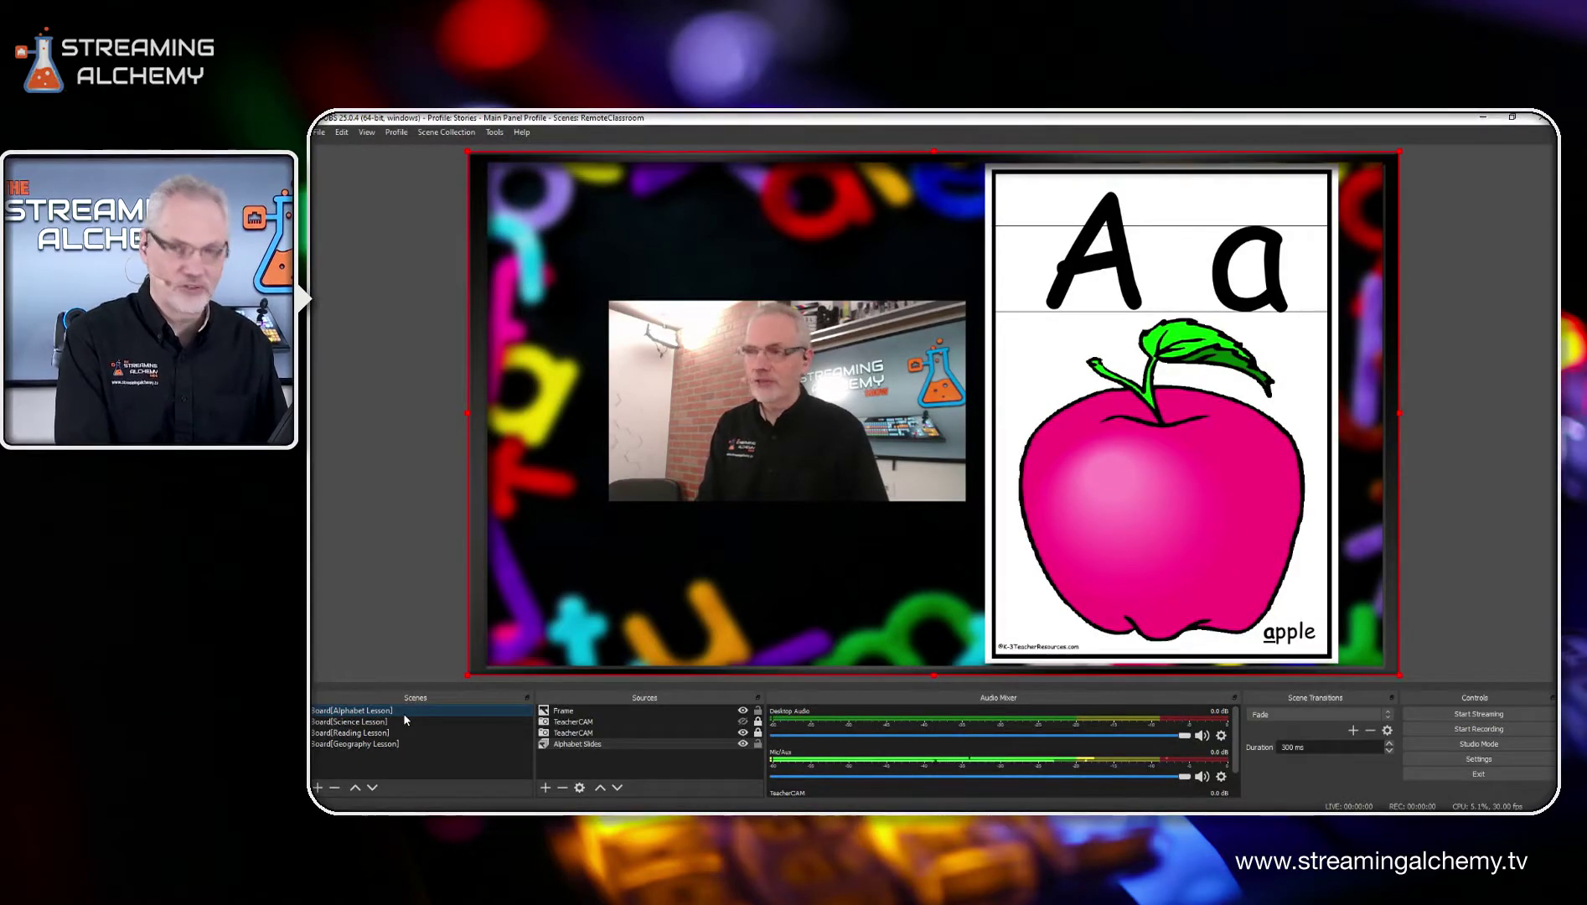
Step: Advance the alphabet slideshow through B and C to the letter D slide, and toggle to the full-frame teacher camera
key(Right)
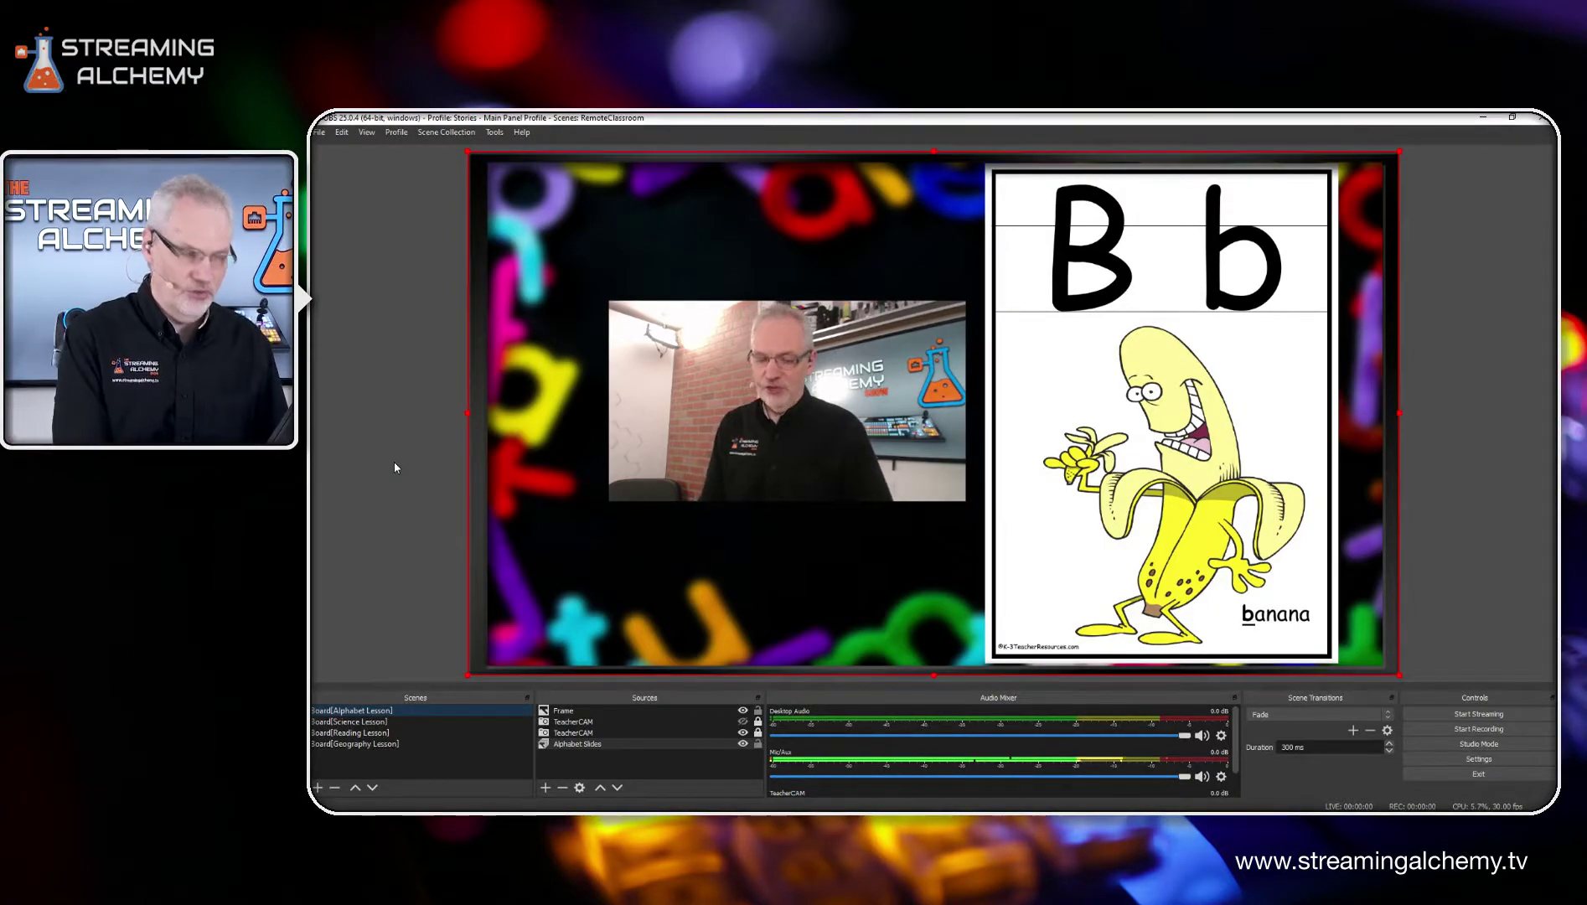
key(Right)
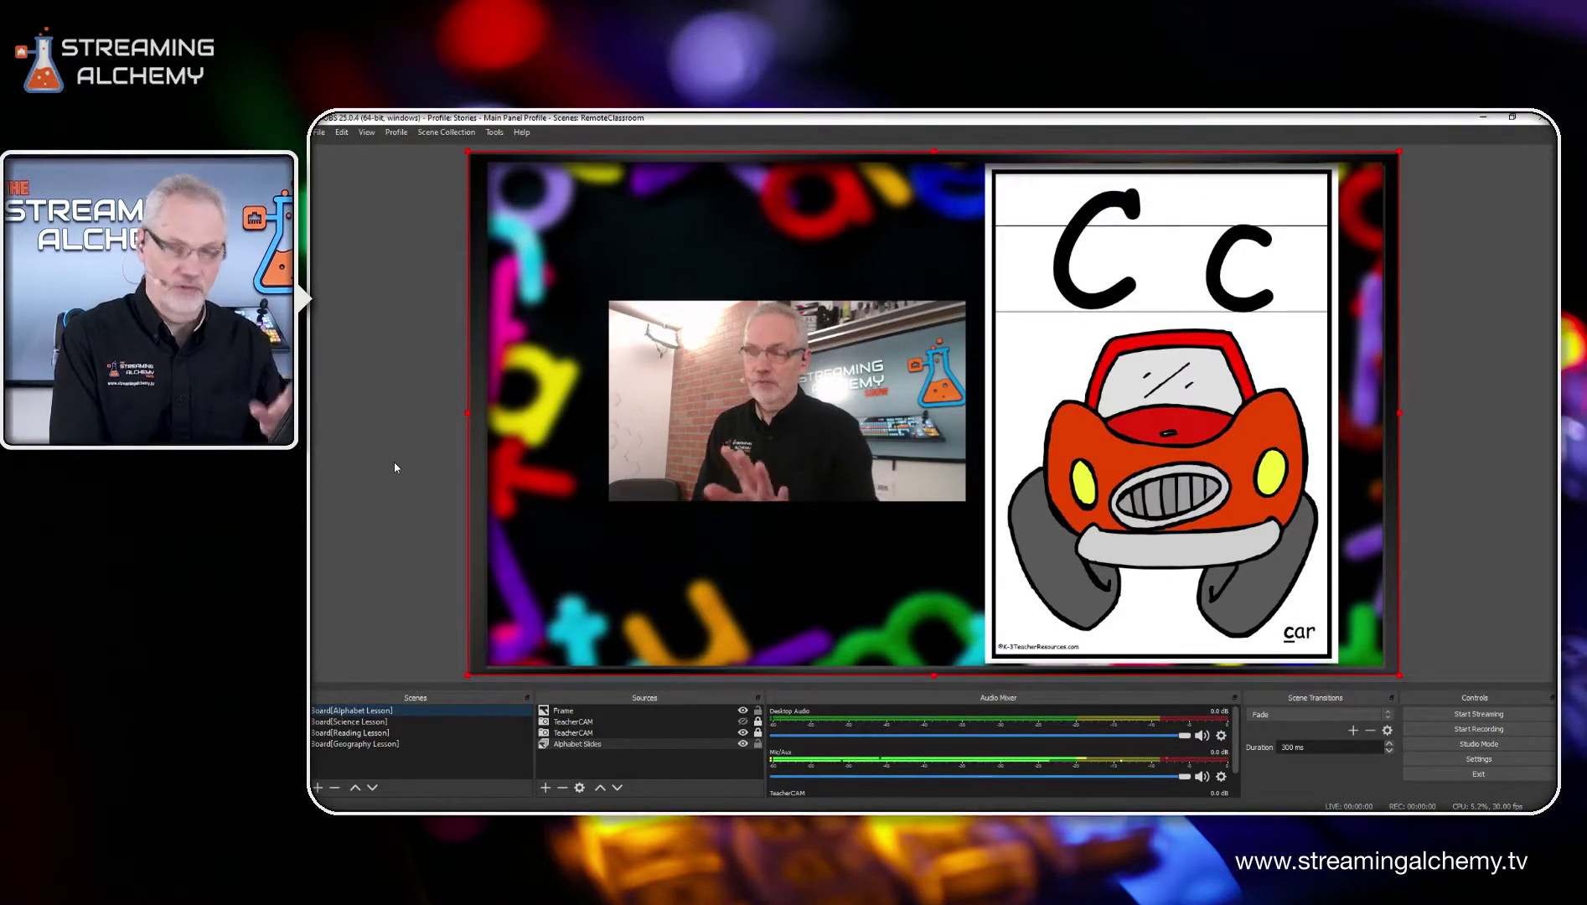
key(Right)
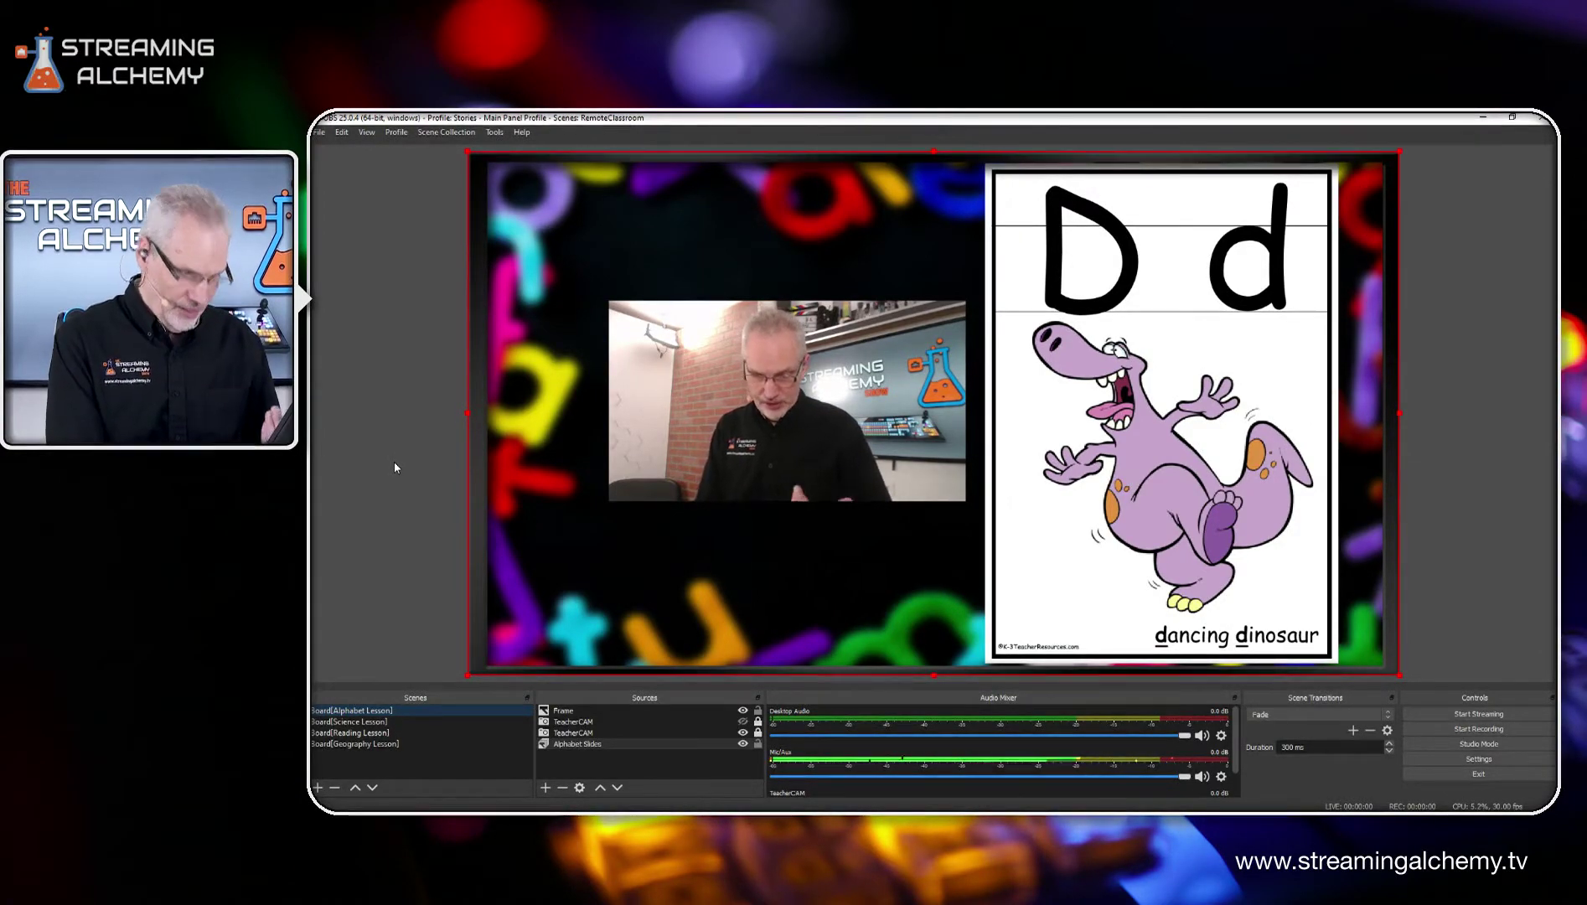
key(F1)
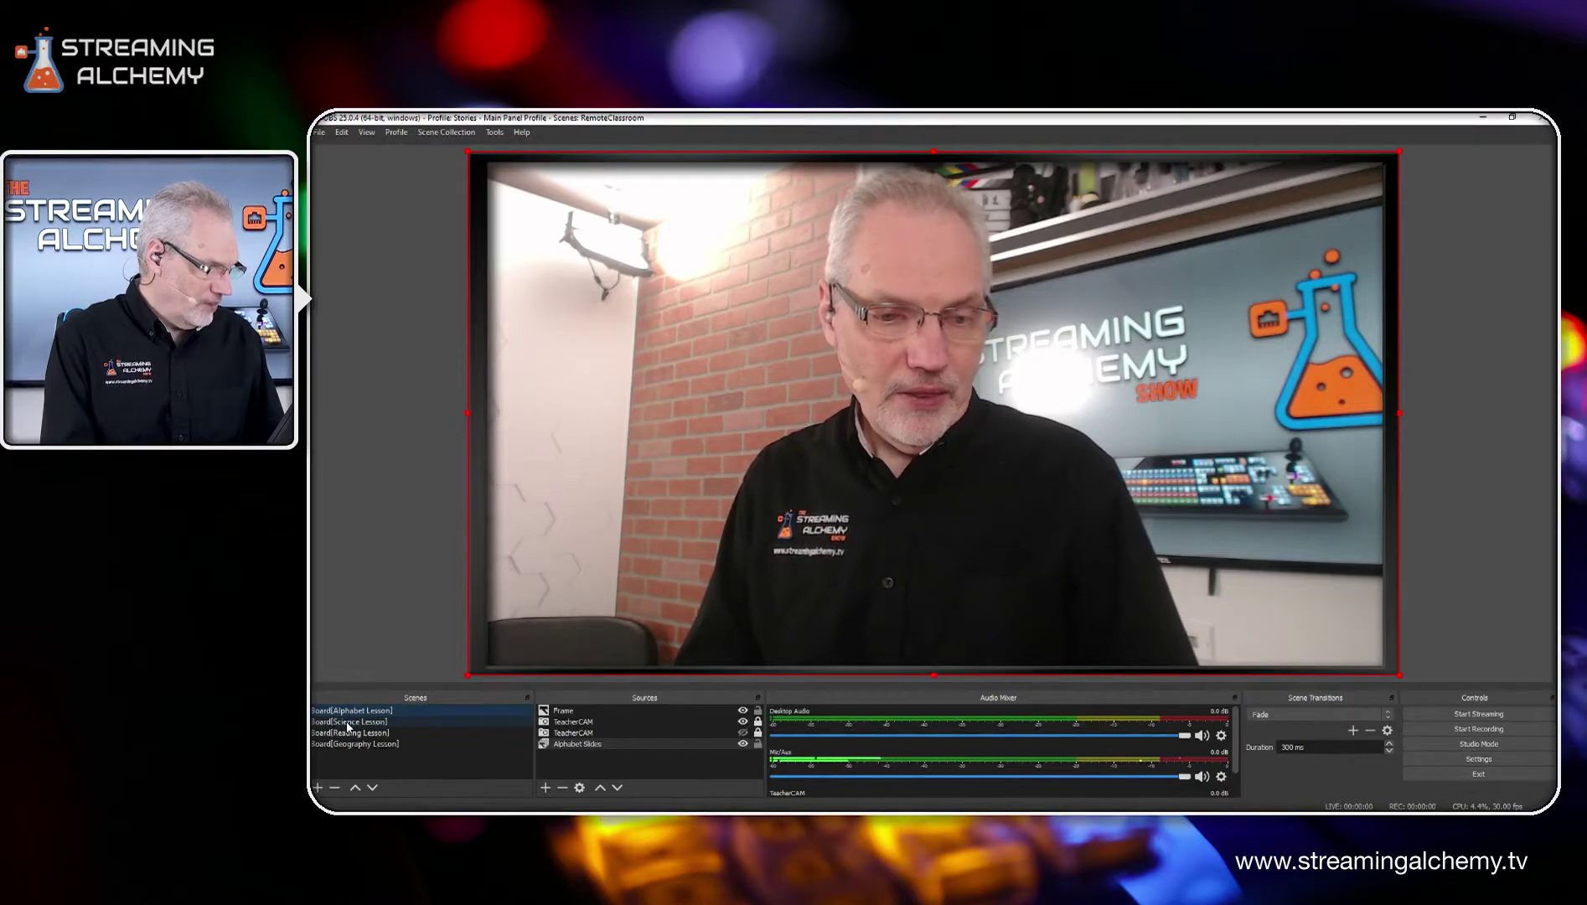
Step: Switch to the Science Lesson scene and hide the TeacherCAM overlay covering the photosynthesis slide
click(347, 721)
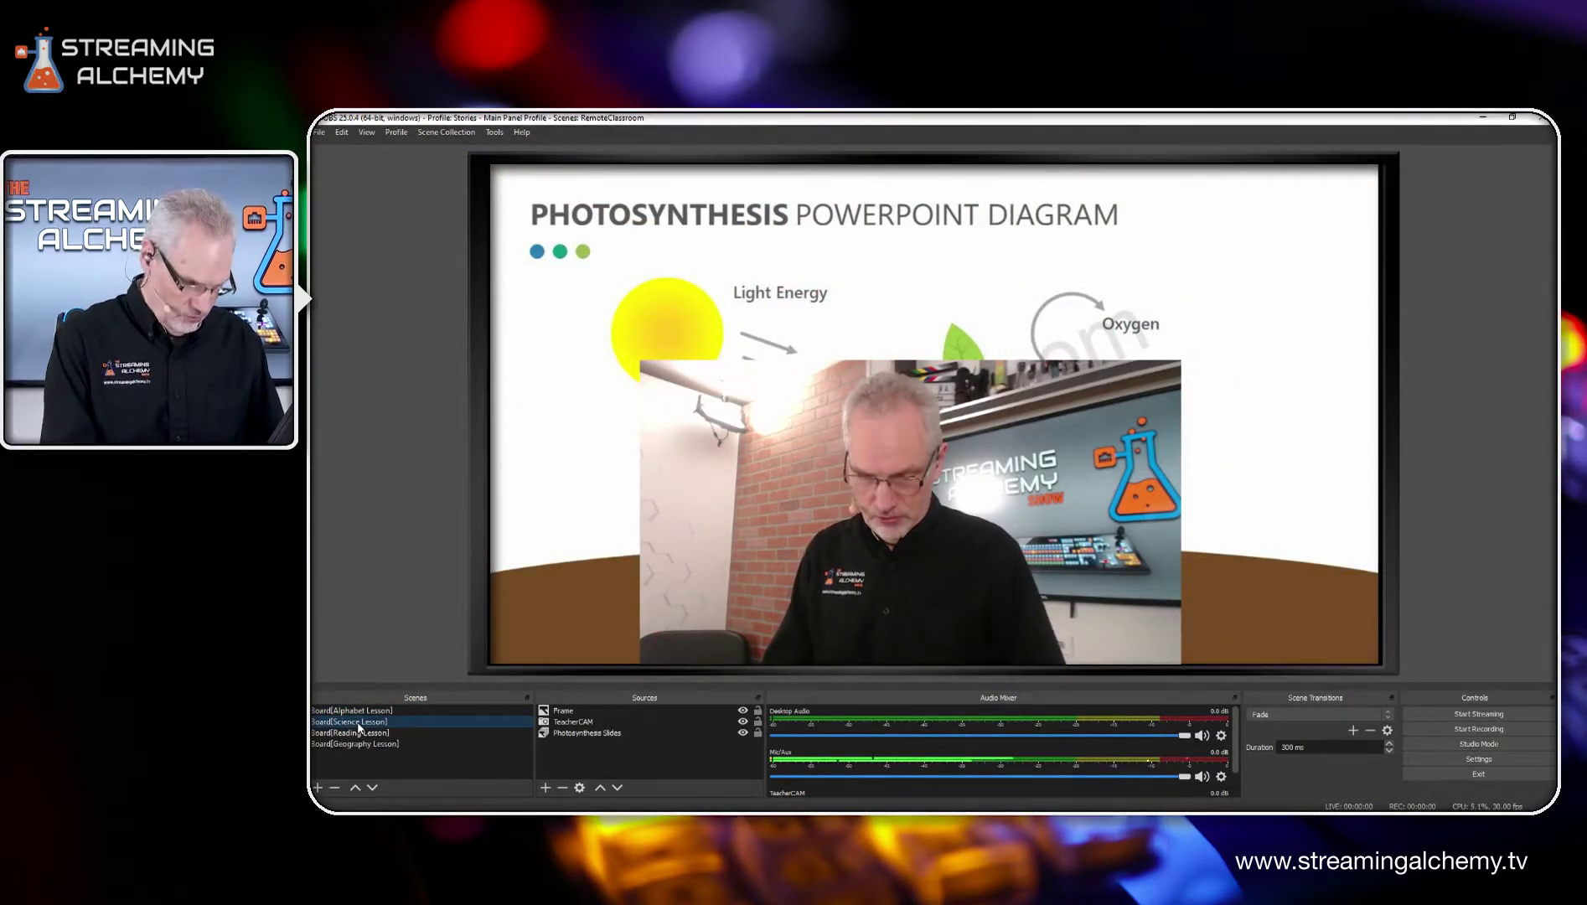
key(h)
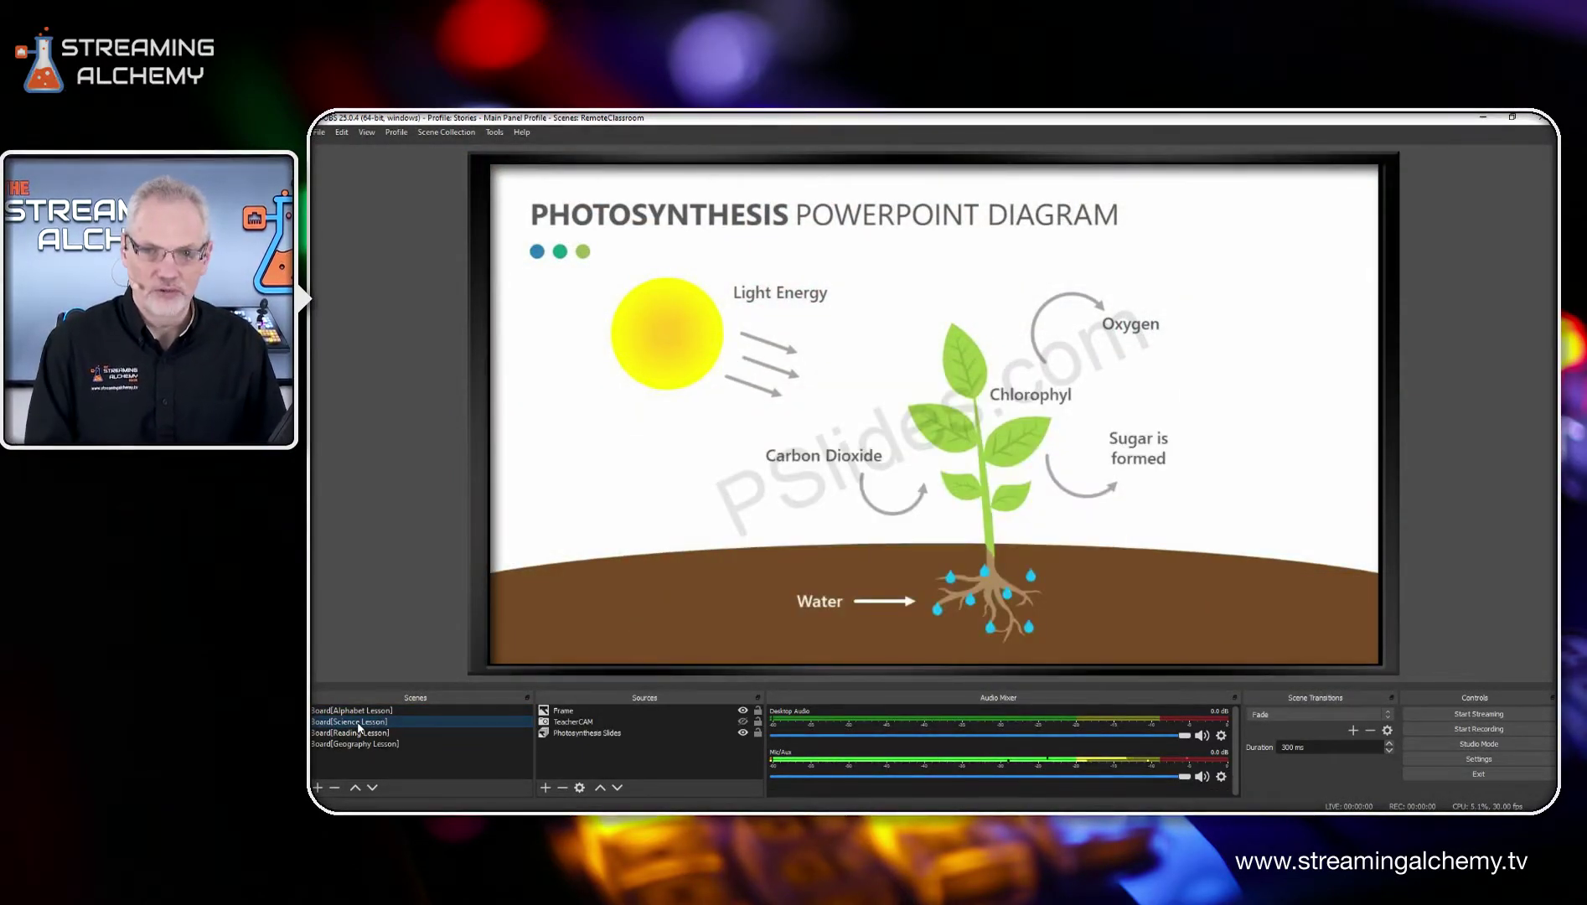